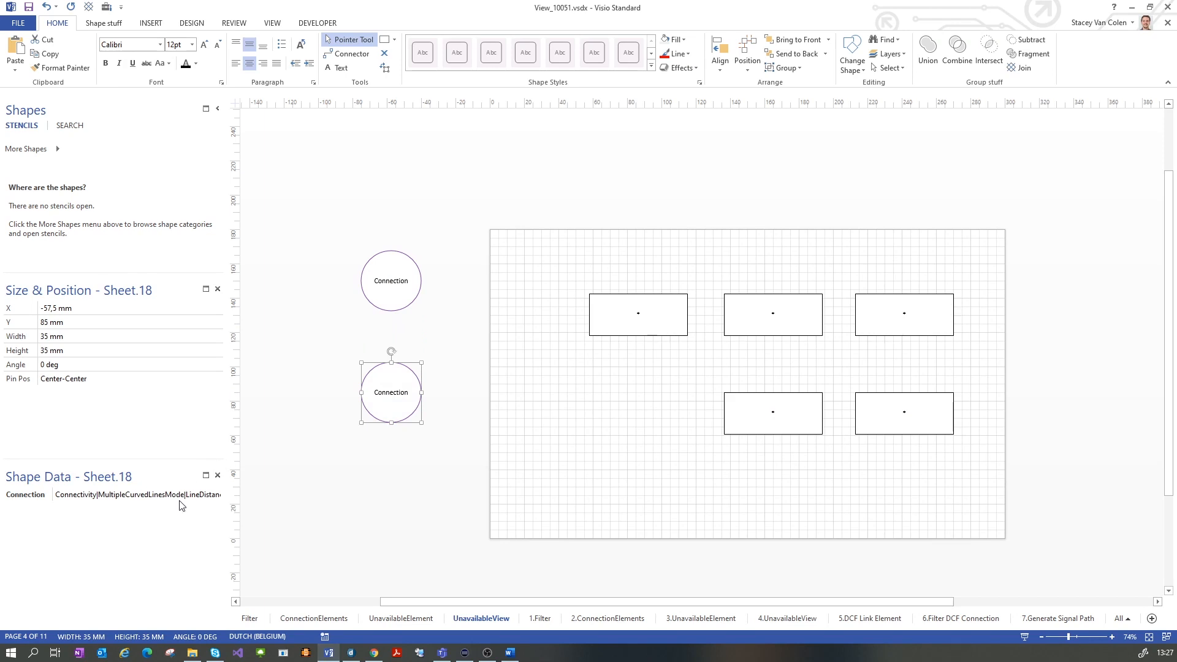
# Replace the lower Connection circle's Connection shape data value with "UnavailableViewsConnectivity"
pyautogui.click(184, 498)
pyautogui.press('BackSpace')
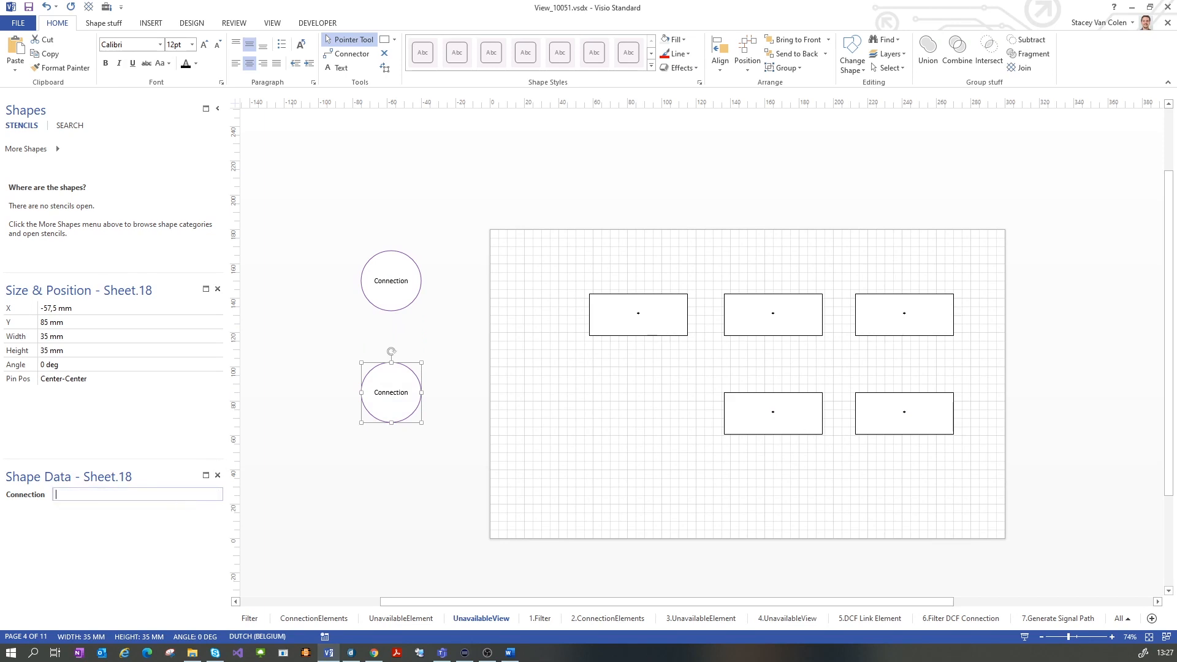
pyautogui.hotkey('alt', 'Tab')
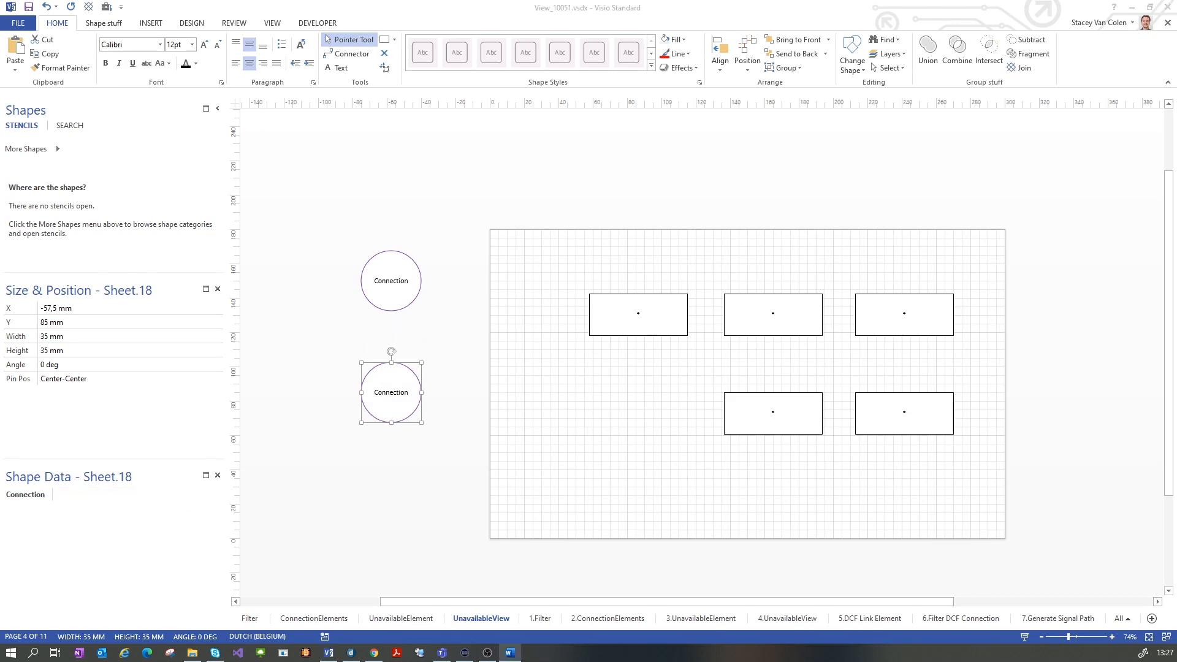
pyautogui.click(106, 492)
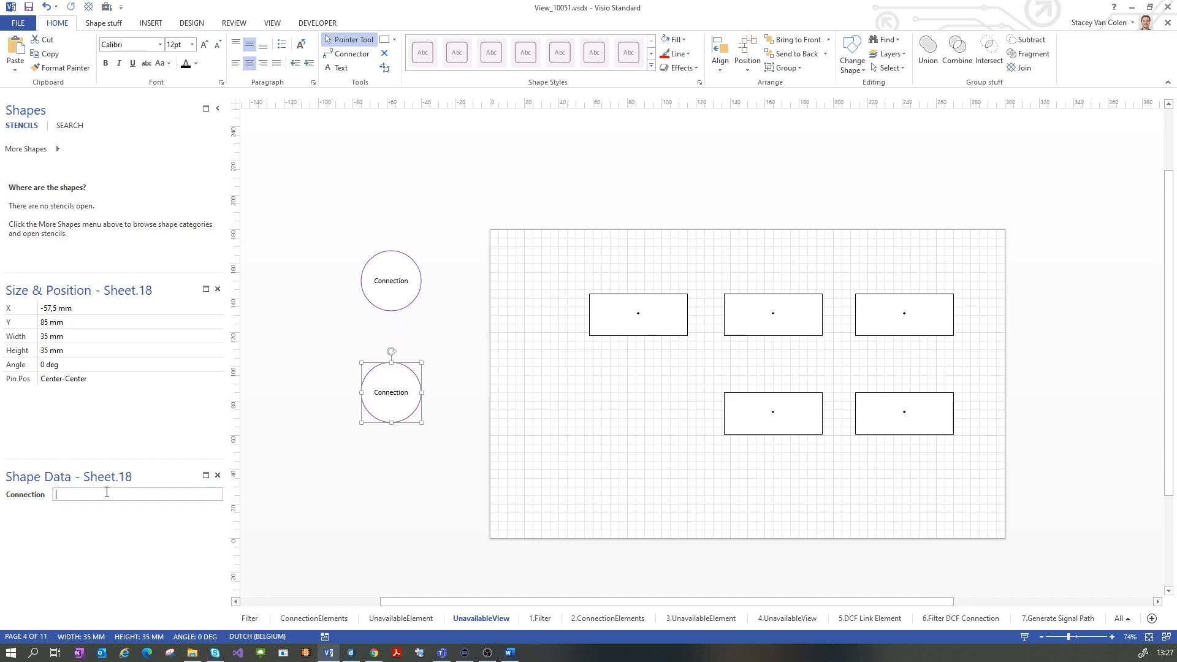
pyautogui.write('UnavailableViewsConnectivity')
pyautogui.click(638, 333)
pyautogui.click(387, 397)
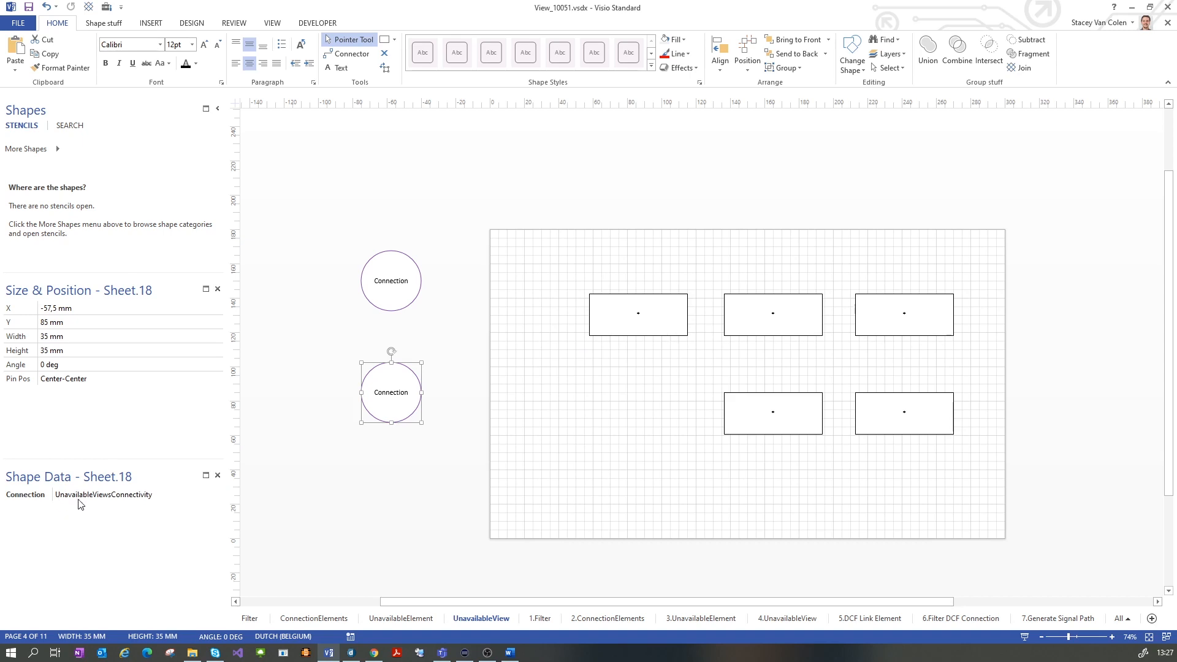
pyautogui.click(315, 493)
# Draw a rectangle about 55 mm by 27.5 mm in the lower-left area of the drawing page, with an asterisk as its text
pyautogui.click(384, 41)
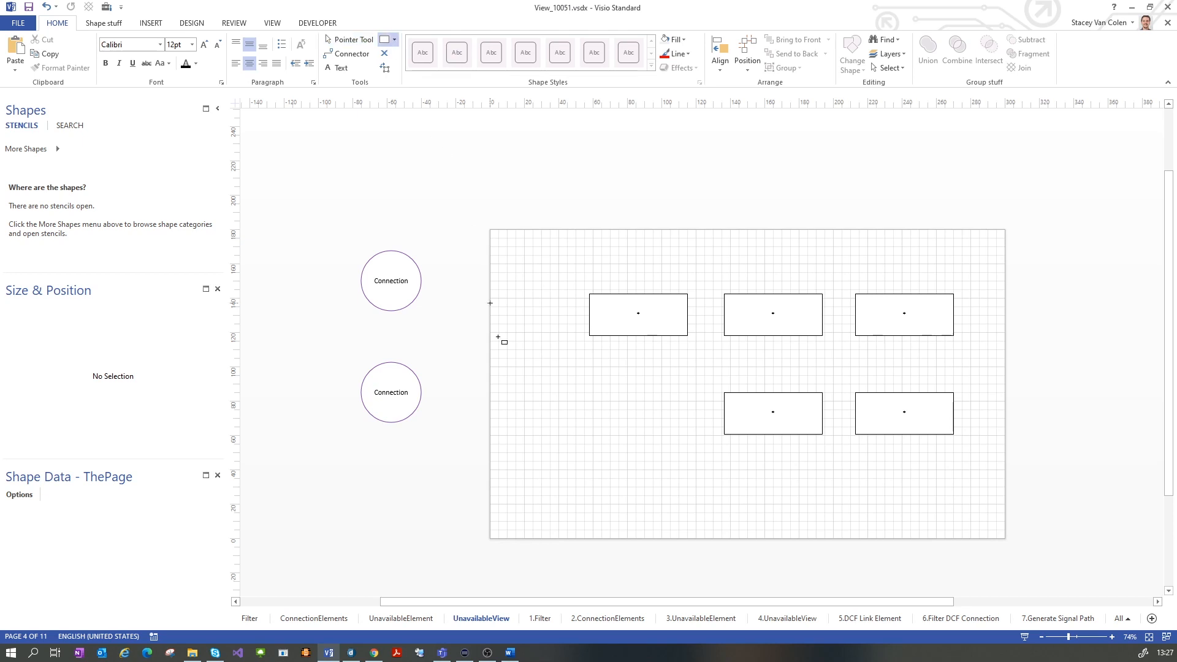
pyautogui.moveTo(524, 423)
pyautogui.mouseDown()
pyautogui.moveTo(696, 591)
pyautogui.moveTo(619, 469)
pyautogui.mouseUp()
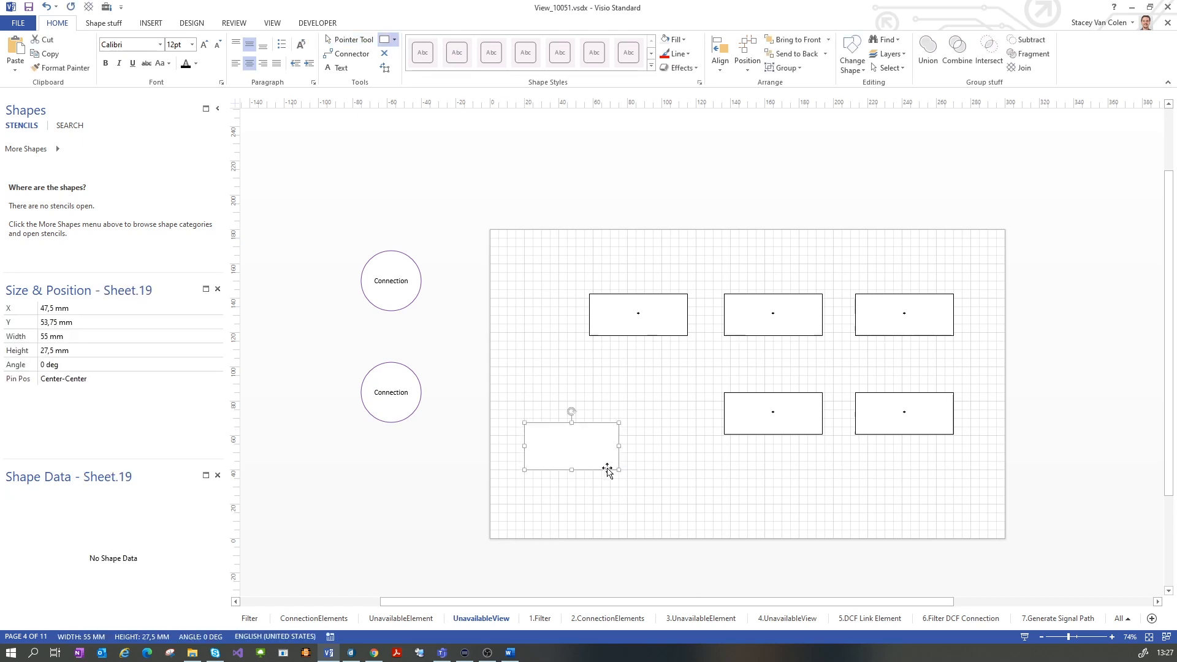
pyautogui.doubleClick(587, 453)
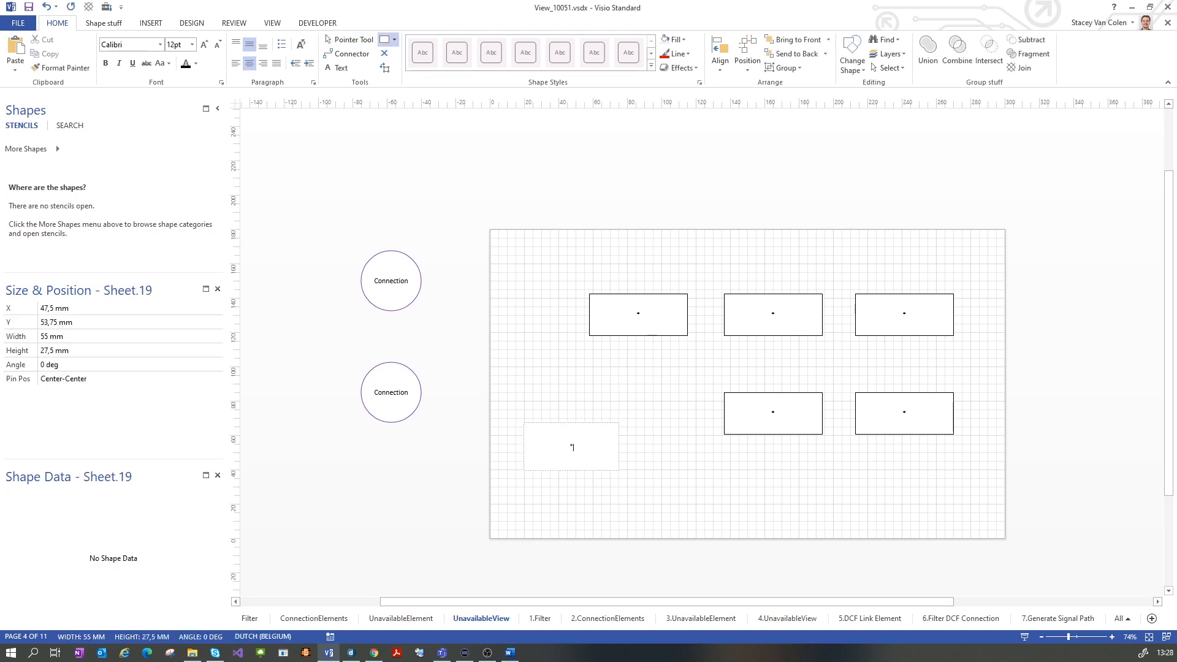
pyautogui.click(375, 468)
pyautogui.click(592, 439)
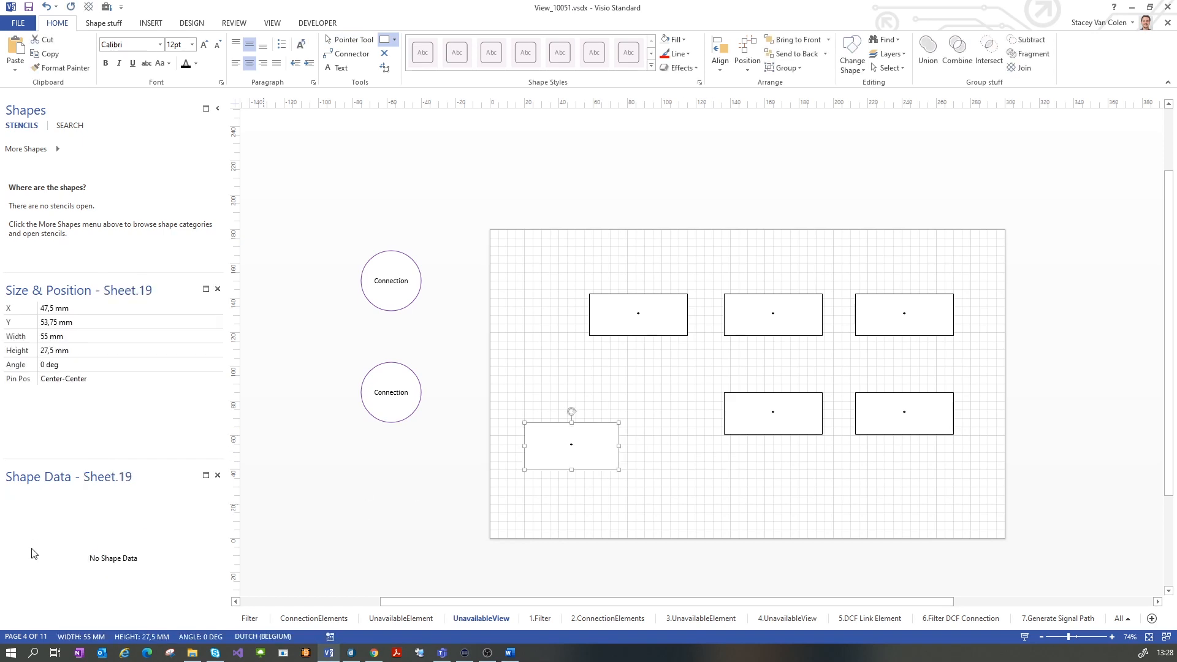
# Define a shape data property labelled "Connection" with the value "UnavailableView" for the new rectangle
pyautogui.rightClick(33, 551)
pyautogui.click(70, 511)
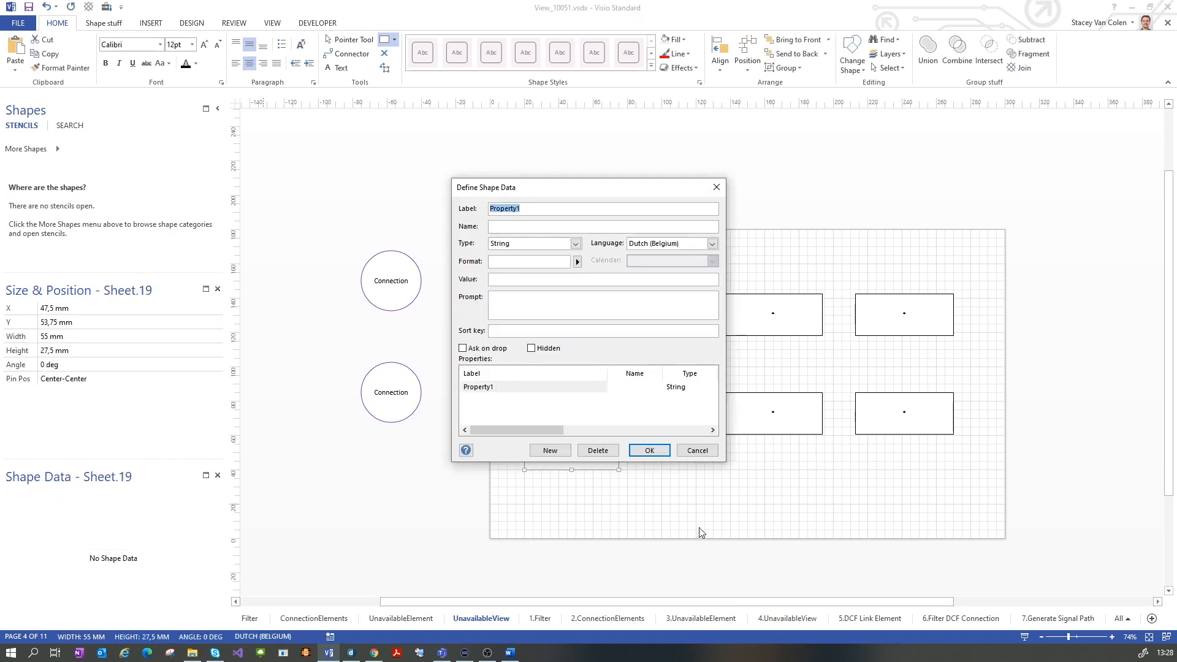
pyautogui.write('Connection')
pyautogui.press('Tab')
pyautogui.press('Tab')
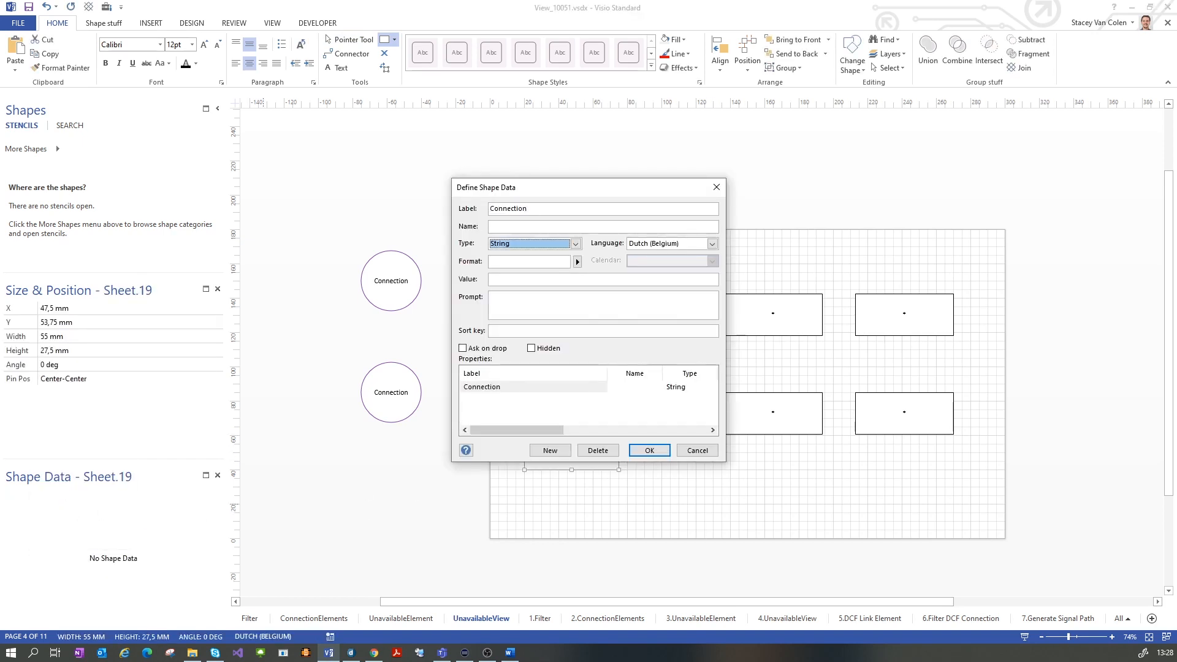
pyautogui.press('Tab')
pyautogui.press('Tab')
pyautogui.press('Tab')
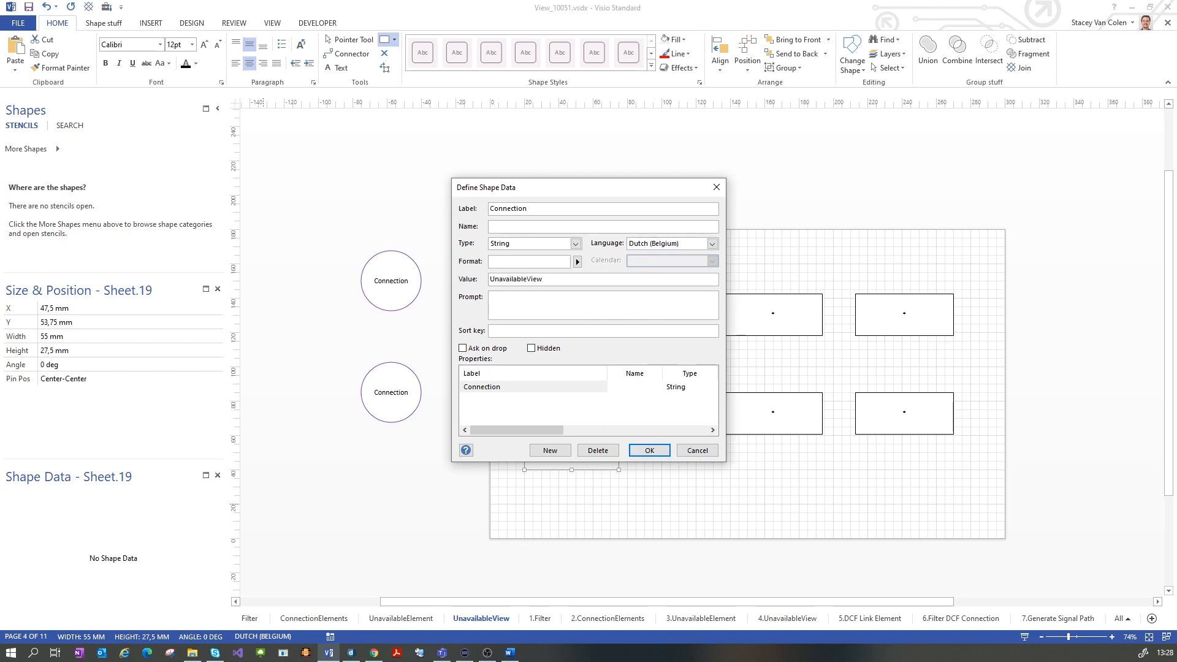
# Add a second shape data property labelled "Info" with the value "Name" and apply both properties to the rectangle
pyautogui.click(550, 450)
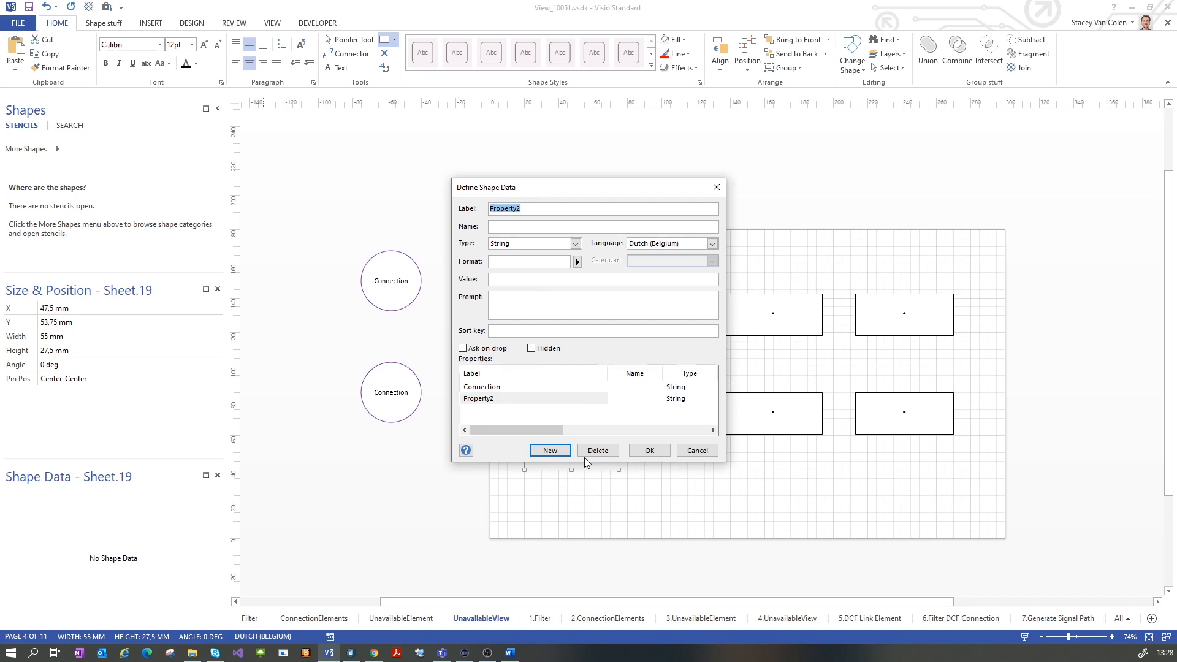
pyautogui.write('N')
pyautogui.click(553, 279)
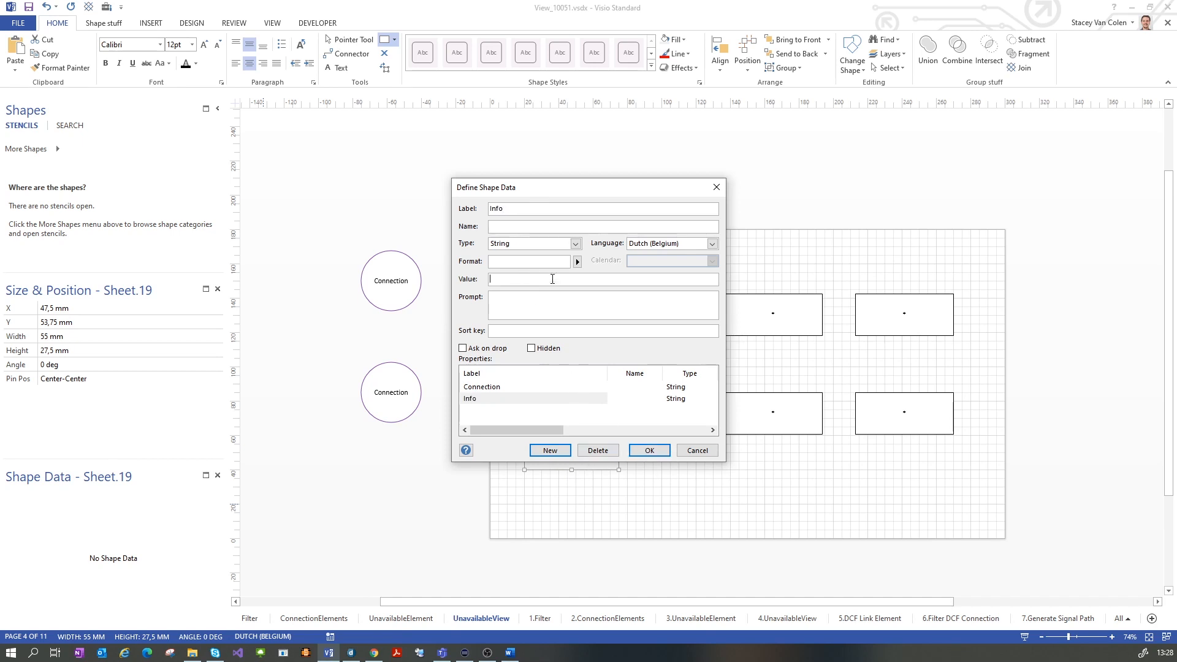
pyautogui.click(649, 449)
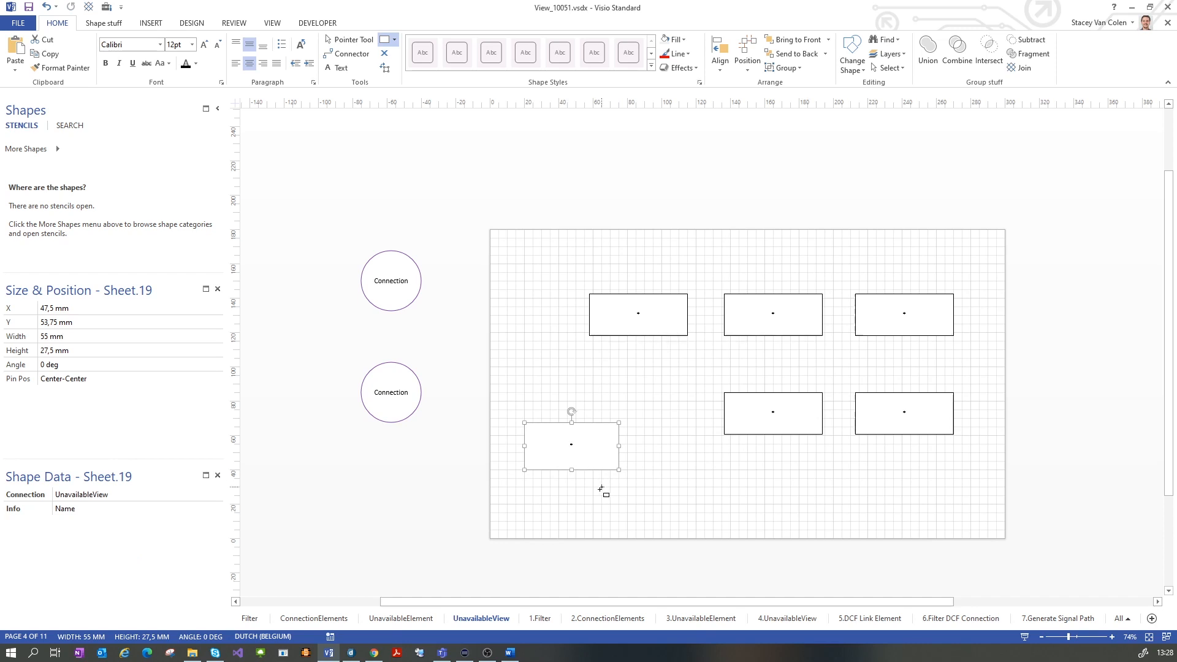
pyautogui.click(582, 478)
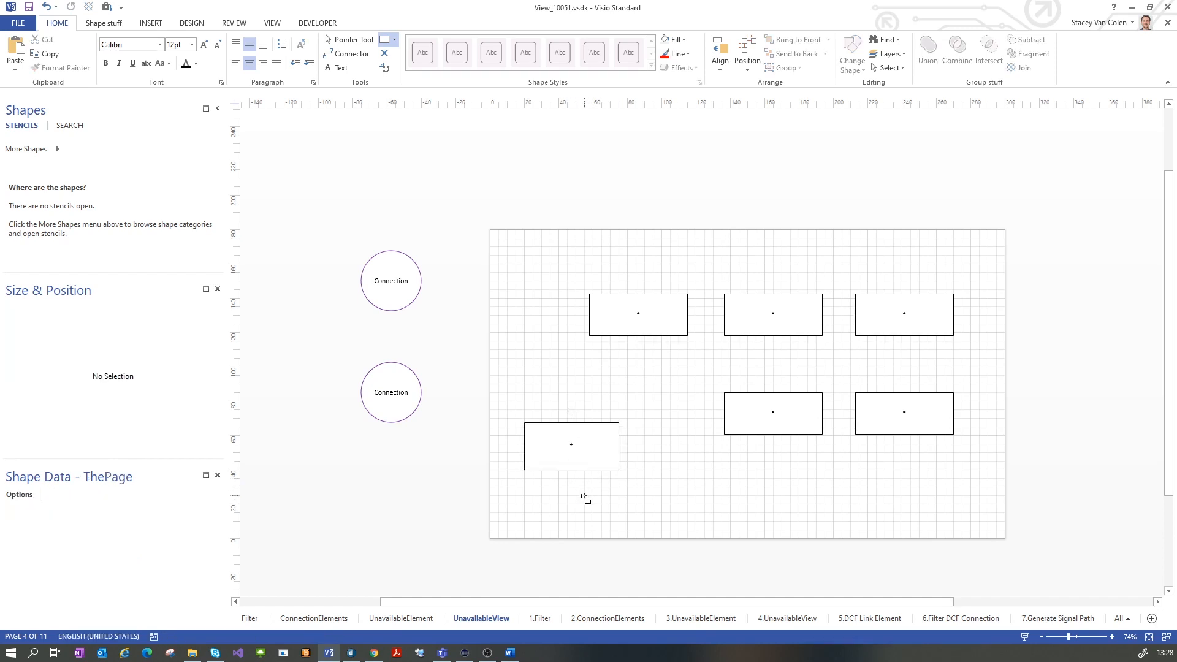
# Switch to DataMiner and examine Switch A's external connectivity in its properties, widening the window to read all columns
pyautogui.click(350, 653)
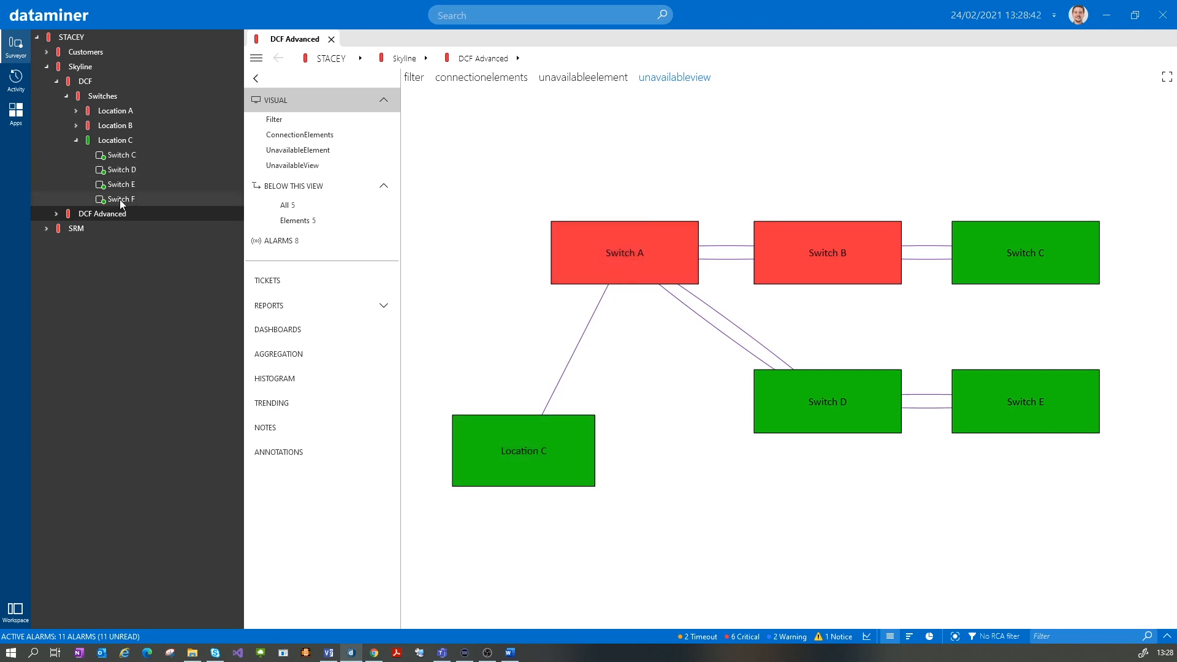
pyautogui.rightClick(601, 264)
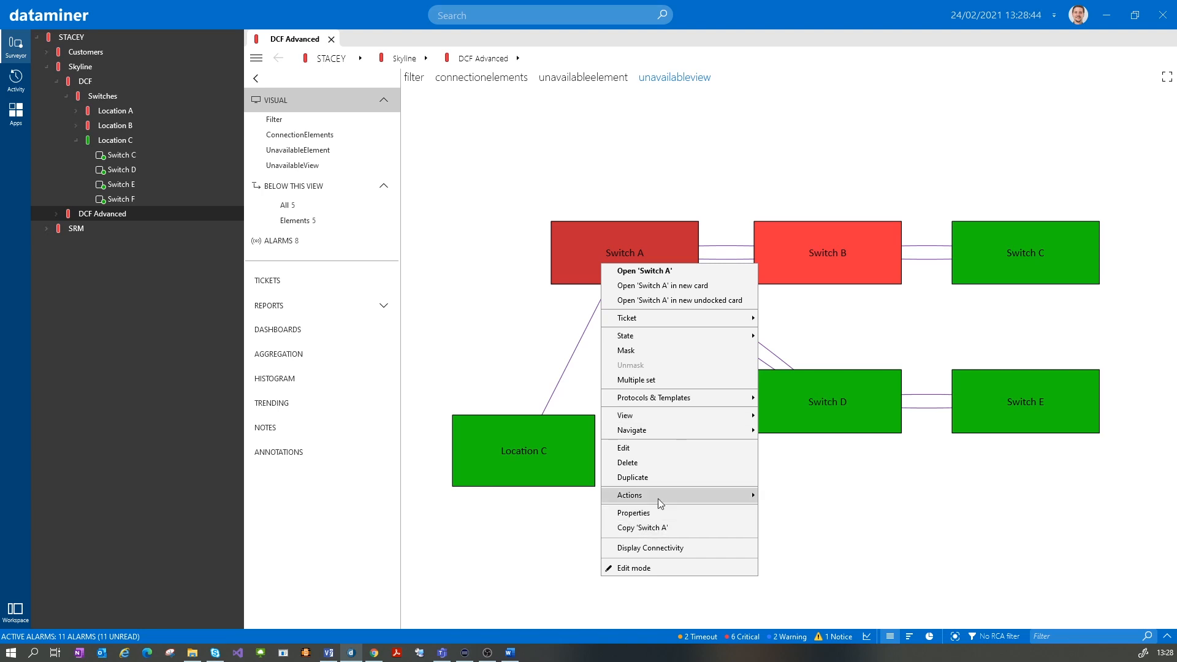
pyautogui.click(651, 513)
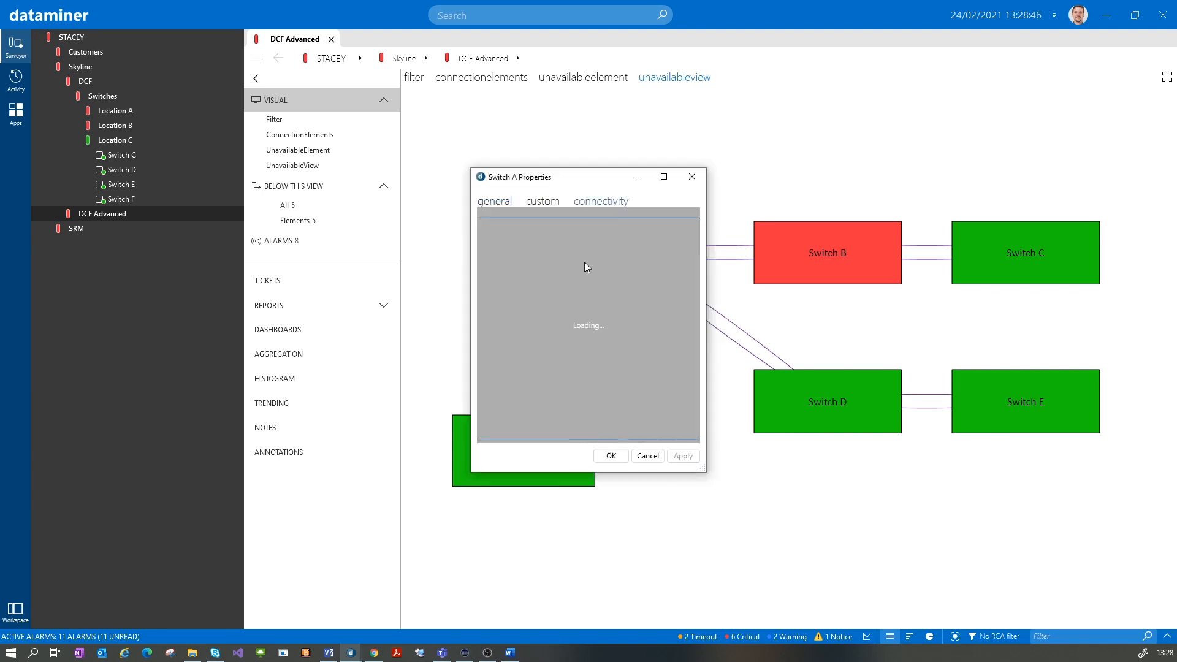
pyautogui.moveTo(706, 329); pyautogui.dragTo(1019, 325)
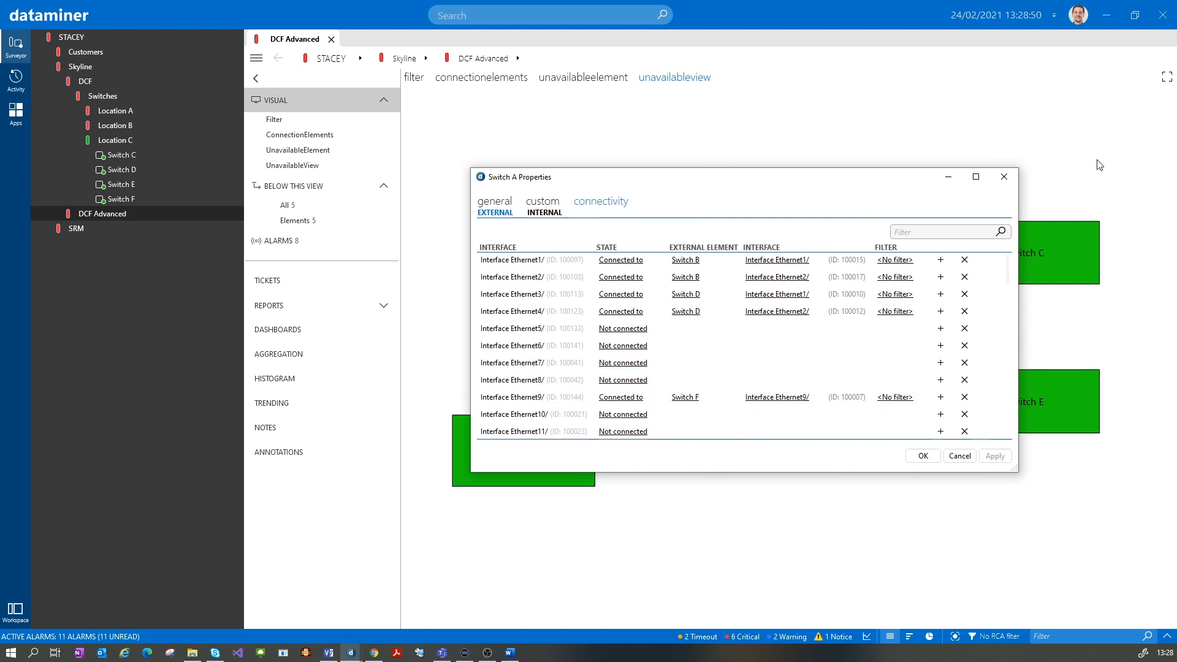
pyautogui.click(1001, 178)
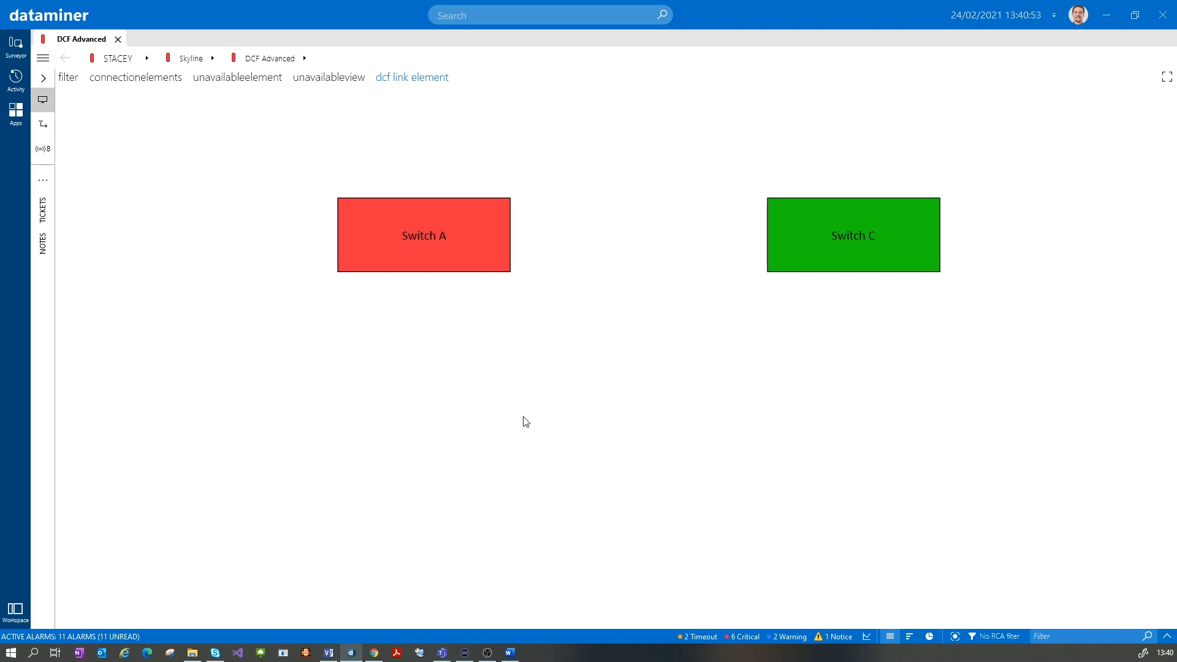
# Switch to Visio and inspect the shape data of both rectangles and the Connection circle on the DCF Link Element page
pyautogui.click(328, 653)
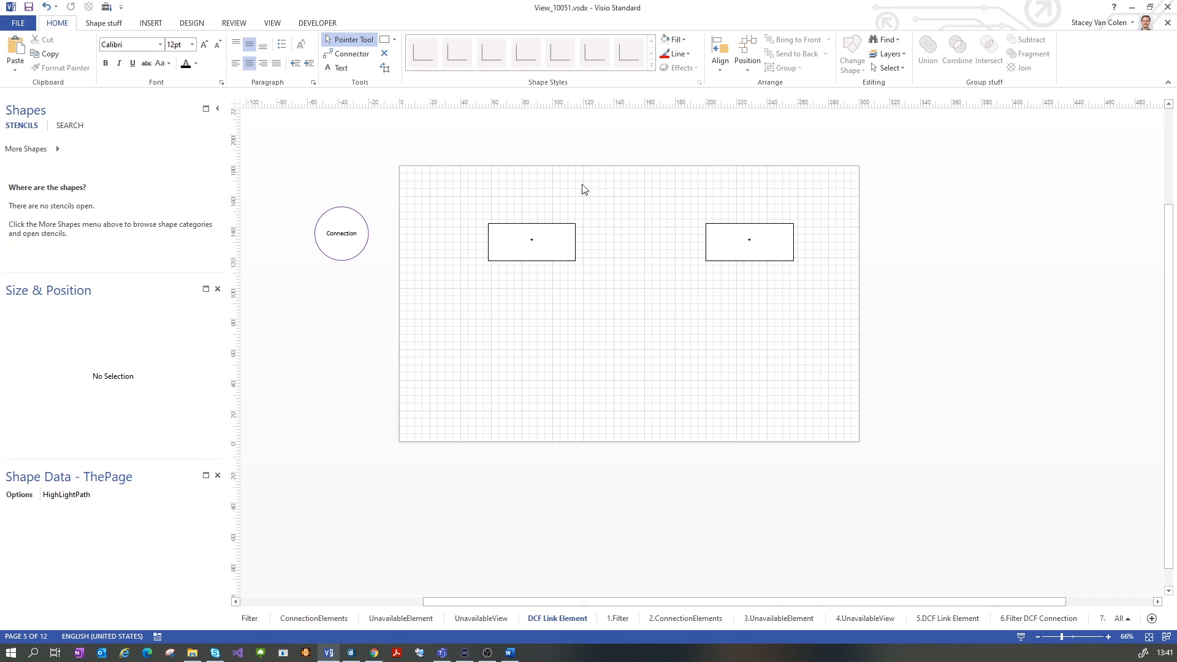
pyautogui.click(534, 247)
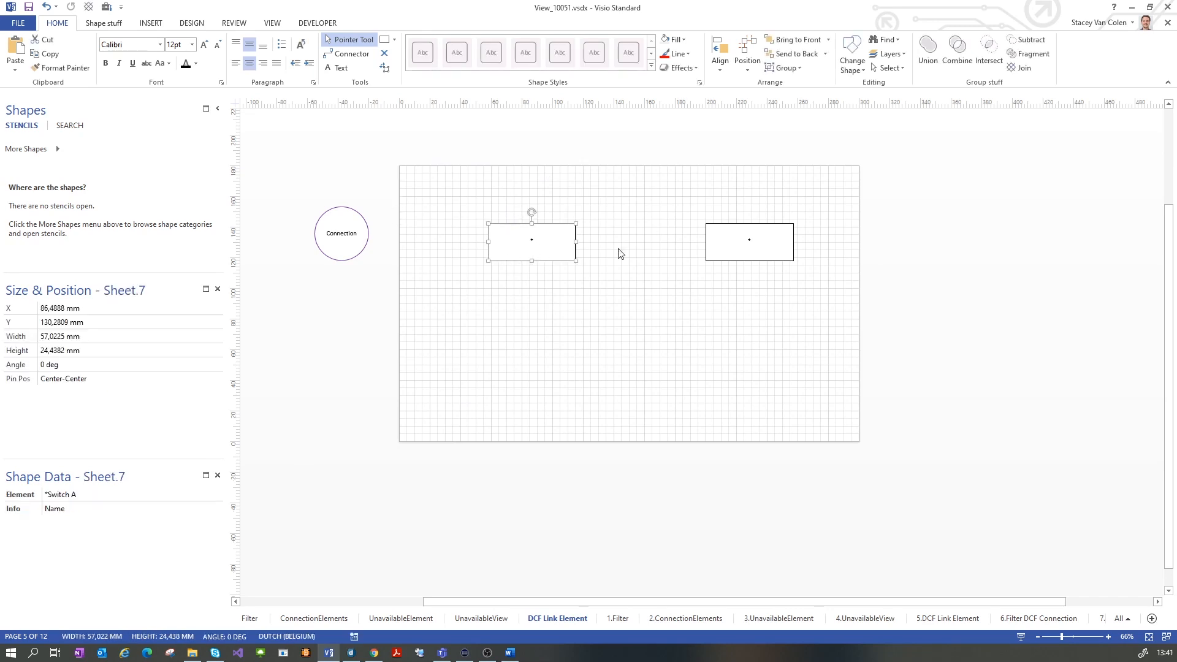
pyautogui.click(764, 241)
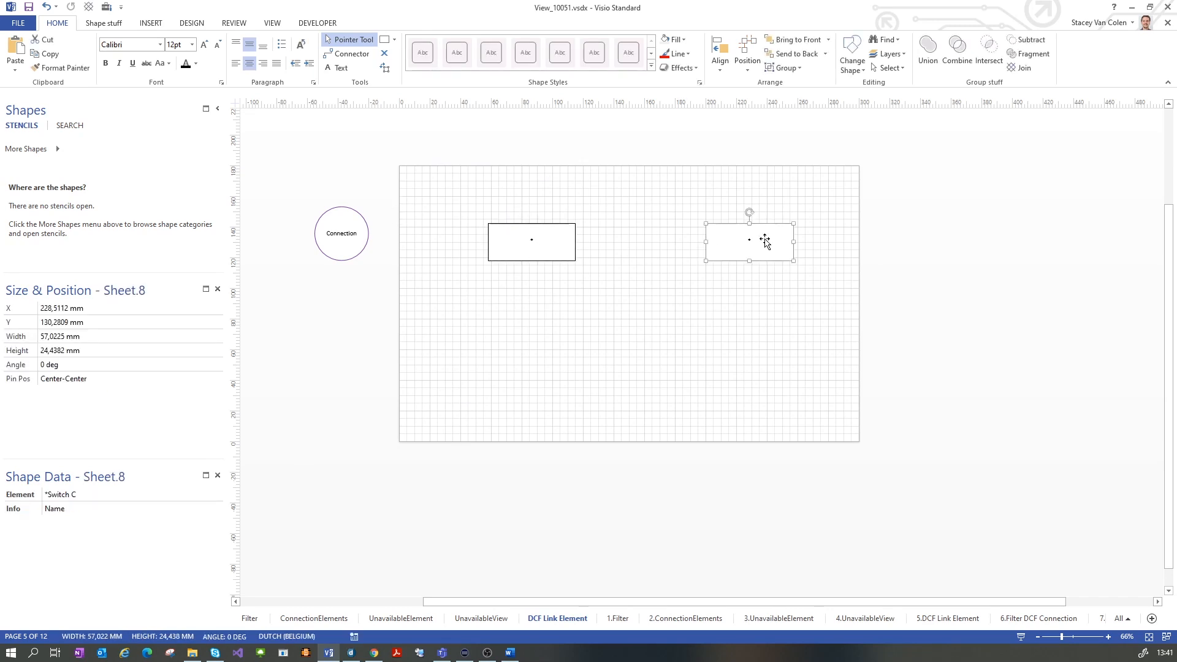
pyautogui.click(547, 406)
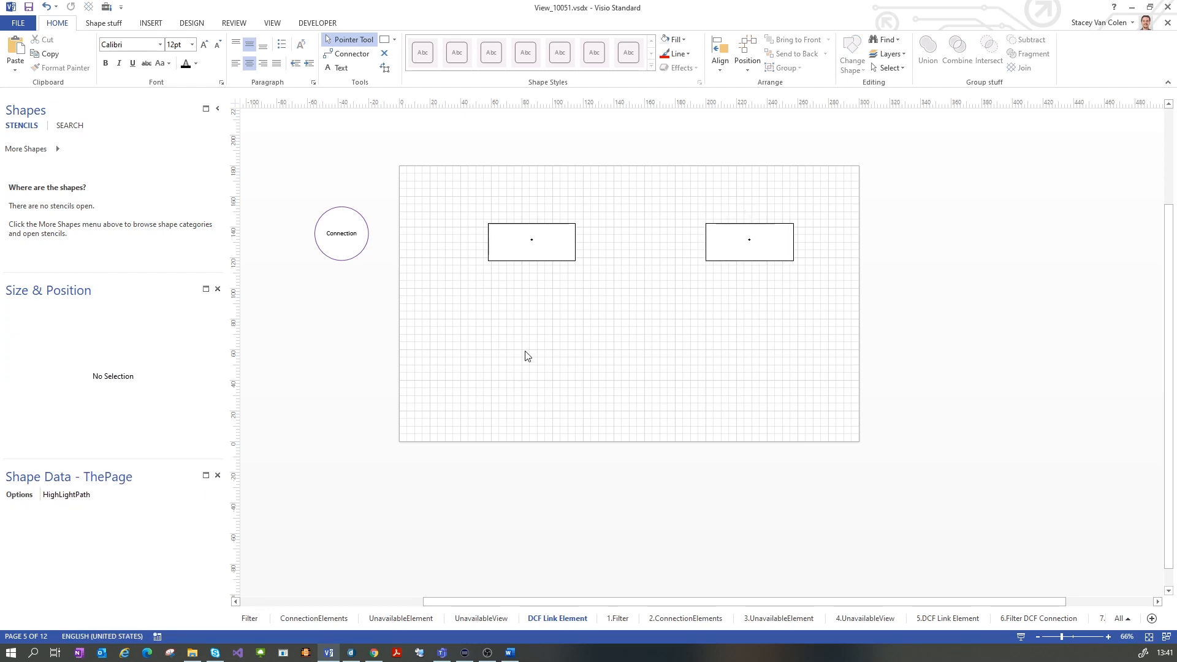
pyautogui.click(318, 239)
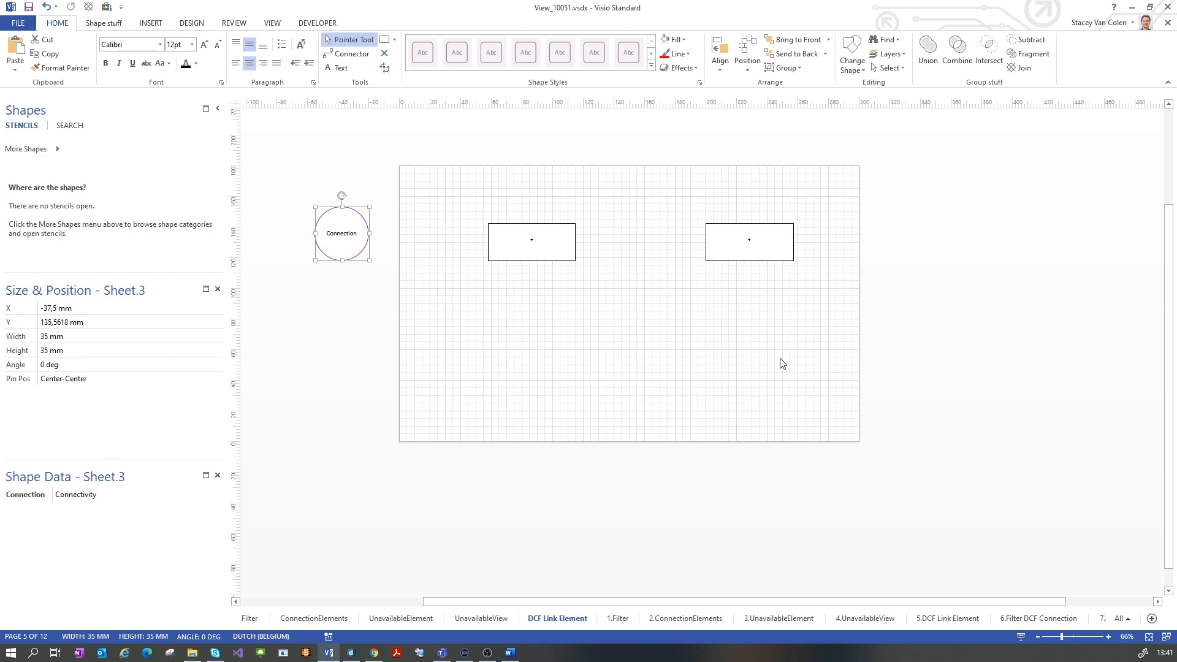
# Draw a rectangle about 45 mm by 20 mm between the two existing rectangles, with an asterisk as its text
pyautogui.click(385, 40)
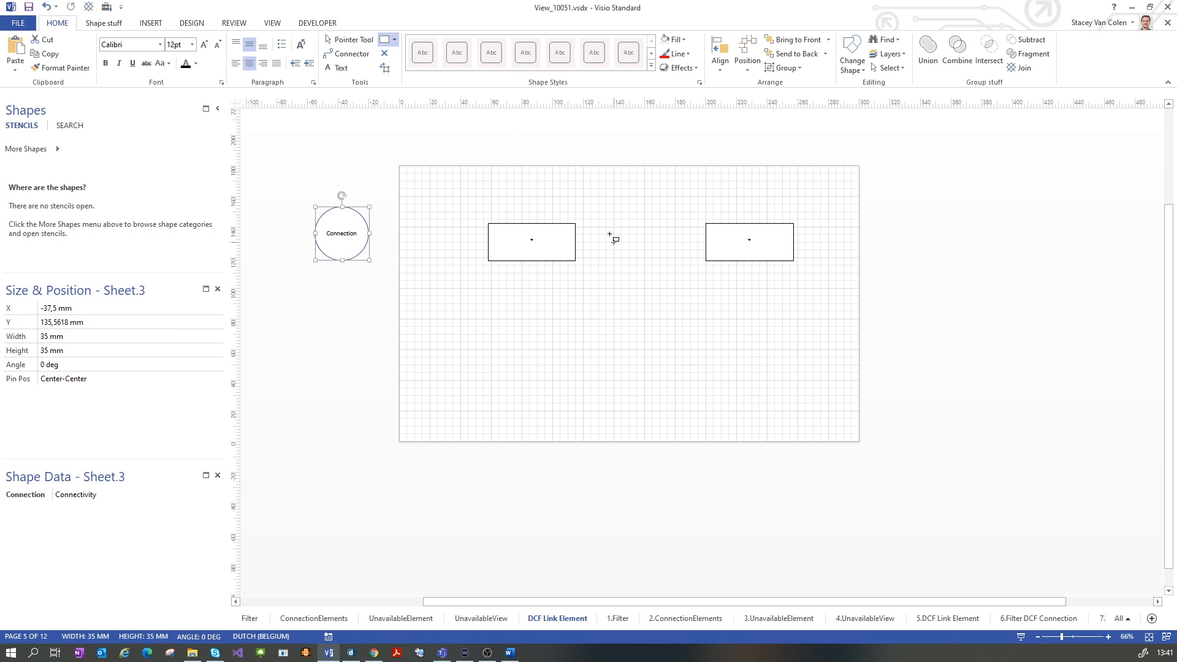
pyautogui.moveTo(606, 227); pyautogui.dragTo(675, 258)
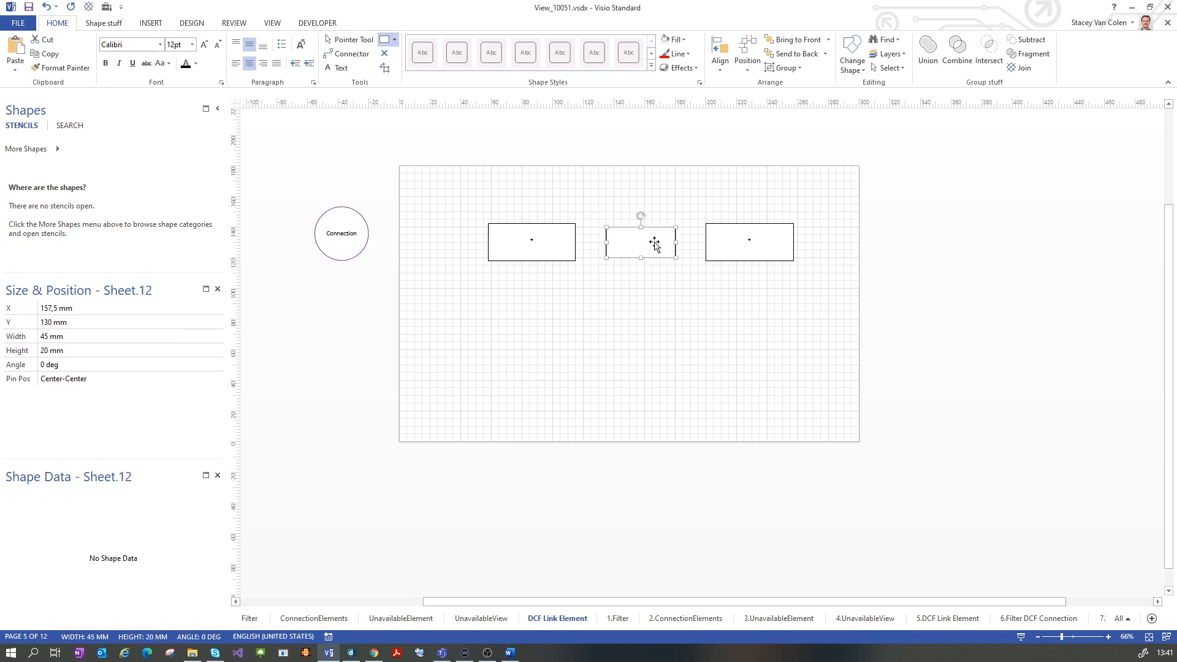
pyautogui.doubleClick(654, 244)
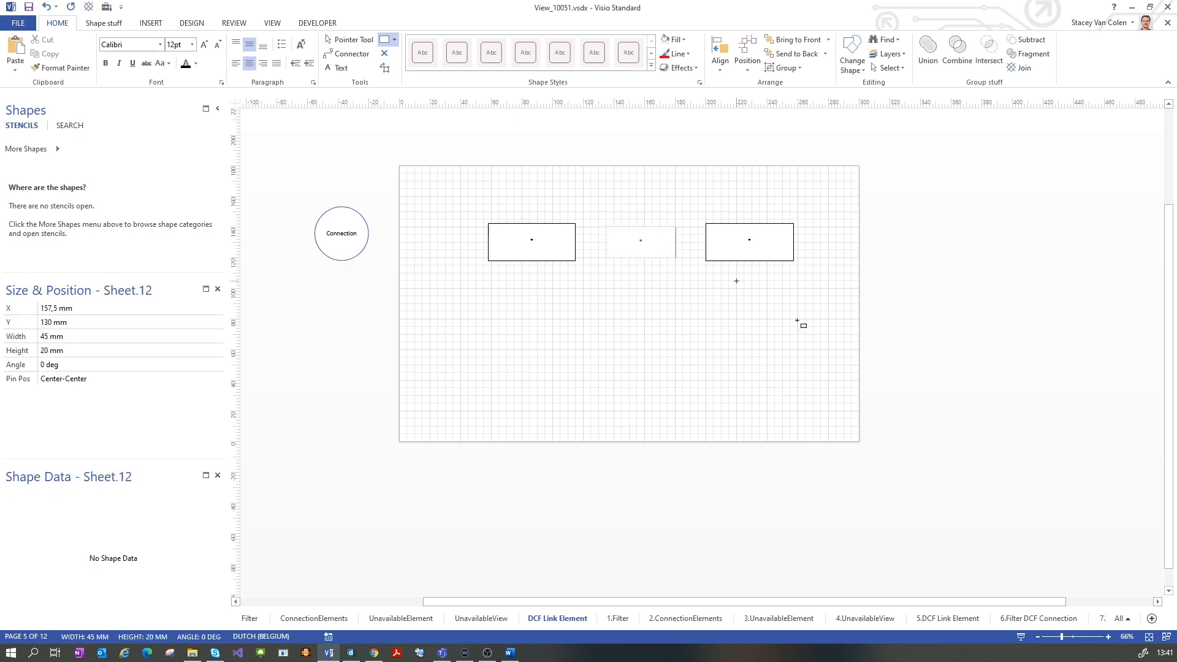
pyautogui.click(733, 310)
pyautogui.click(660, 240)
# Define a shape data property labelled "Element" with the value "*" for the new middle rectangle
pyautogui.rightClick(96, 518)
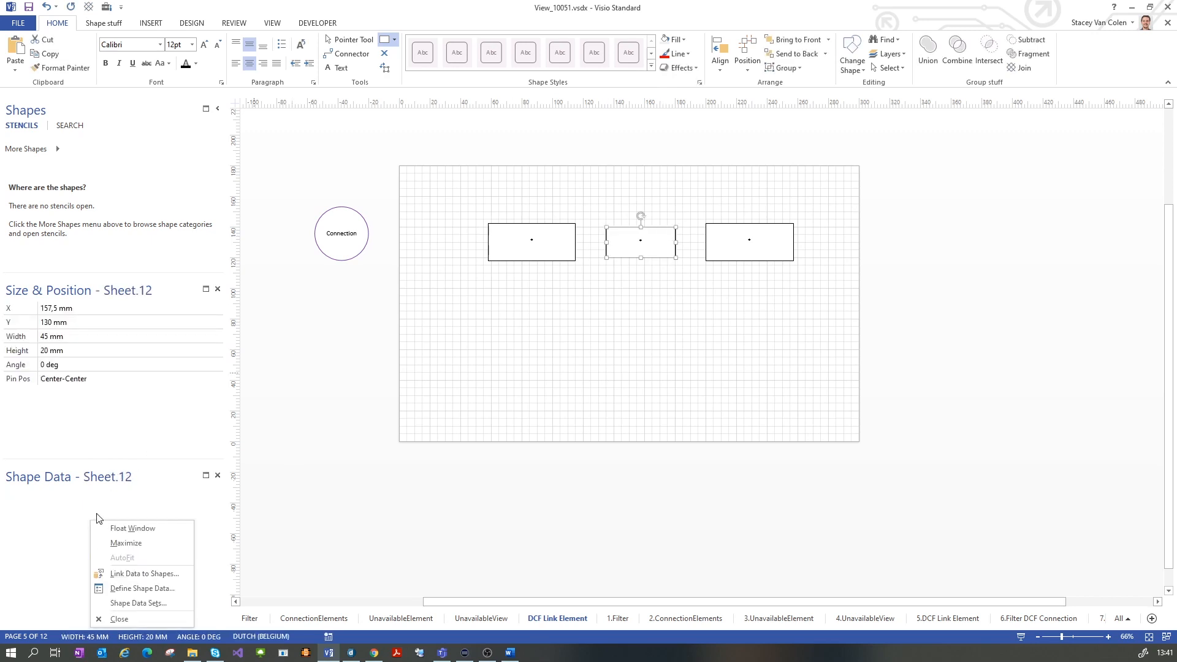
pyautogui.click(132, 587)
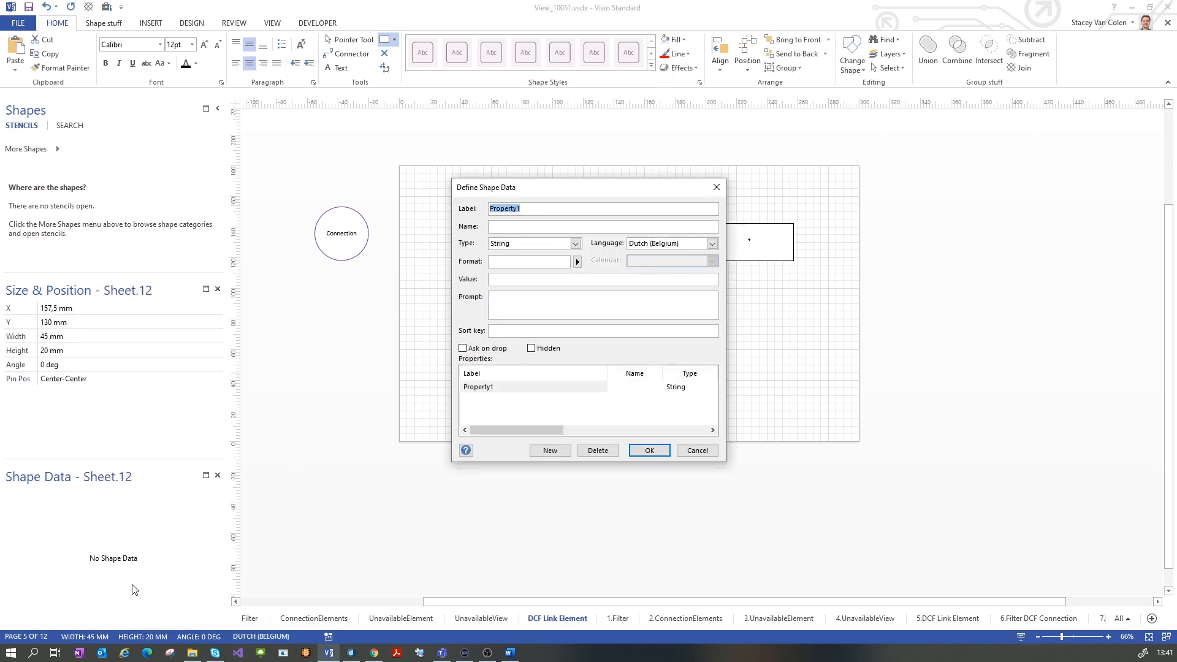
pyautogui.write('Element')
pyautogui.click(580, 281)
pyautogui.write('*')
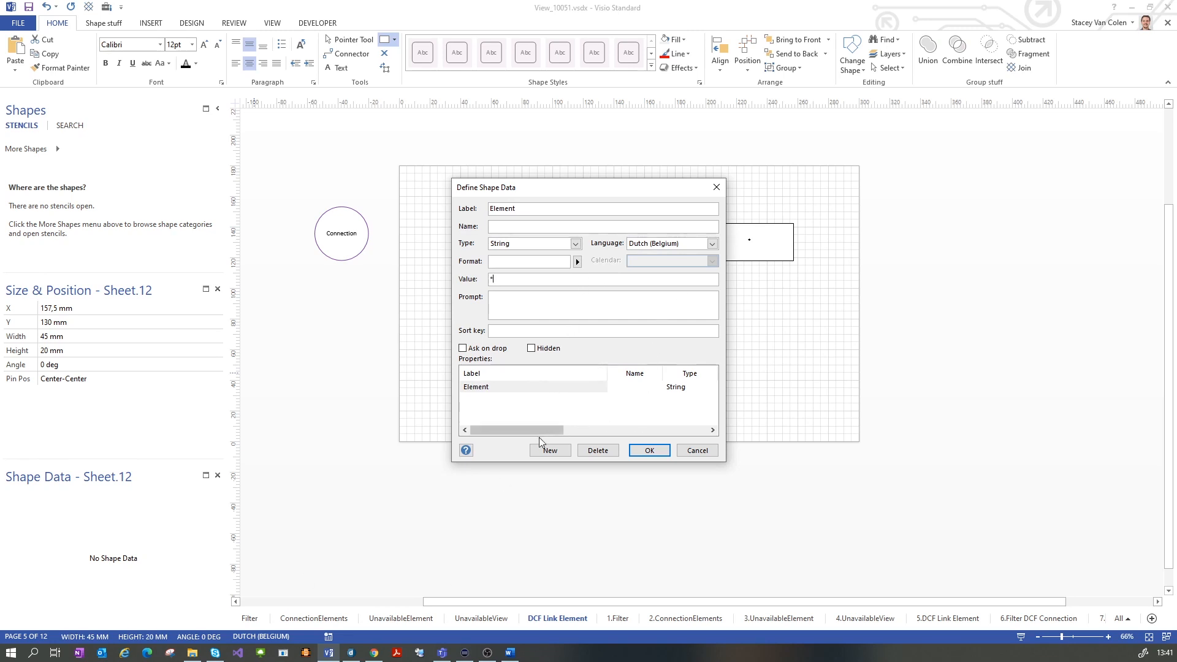
# Add a shape data property labelled "ResolveWithDCF" to the middle rectangle, moving the dialog clear of the shapes
pyautogui.click(540, 453)
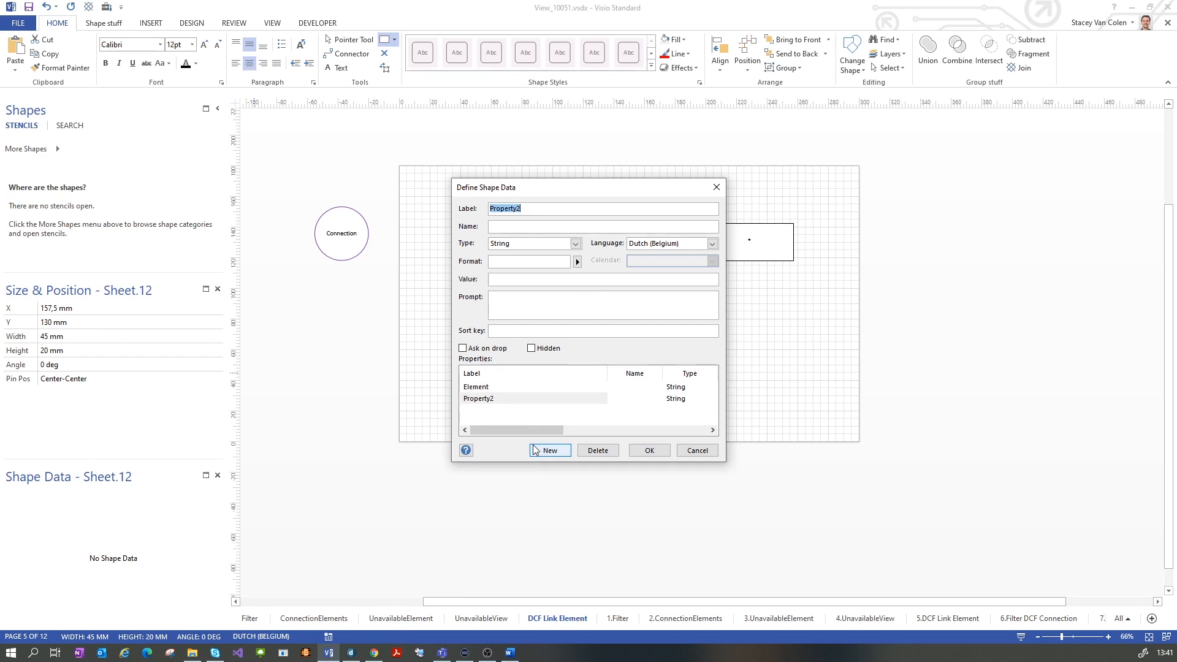
pyautogui.write('ResolveWithDCF')
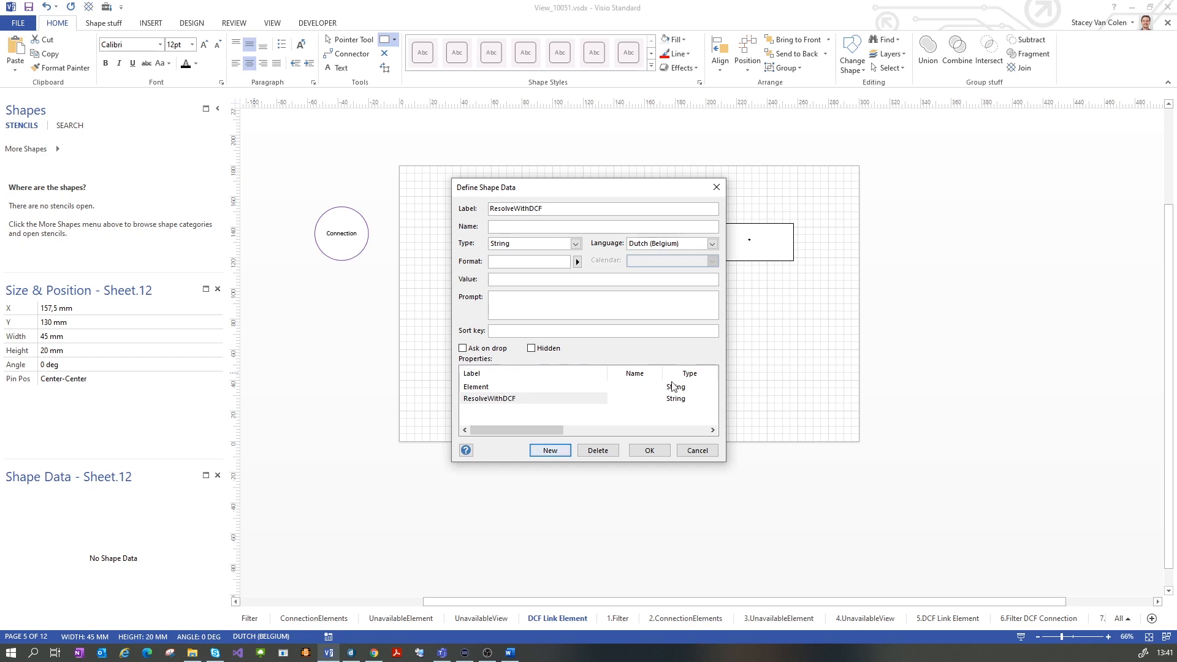
pyautogui.moveTo(595, 191); pyautogui.dragTo(616, 250)
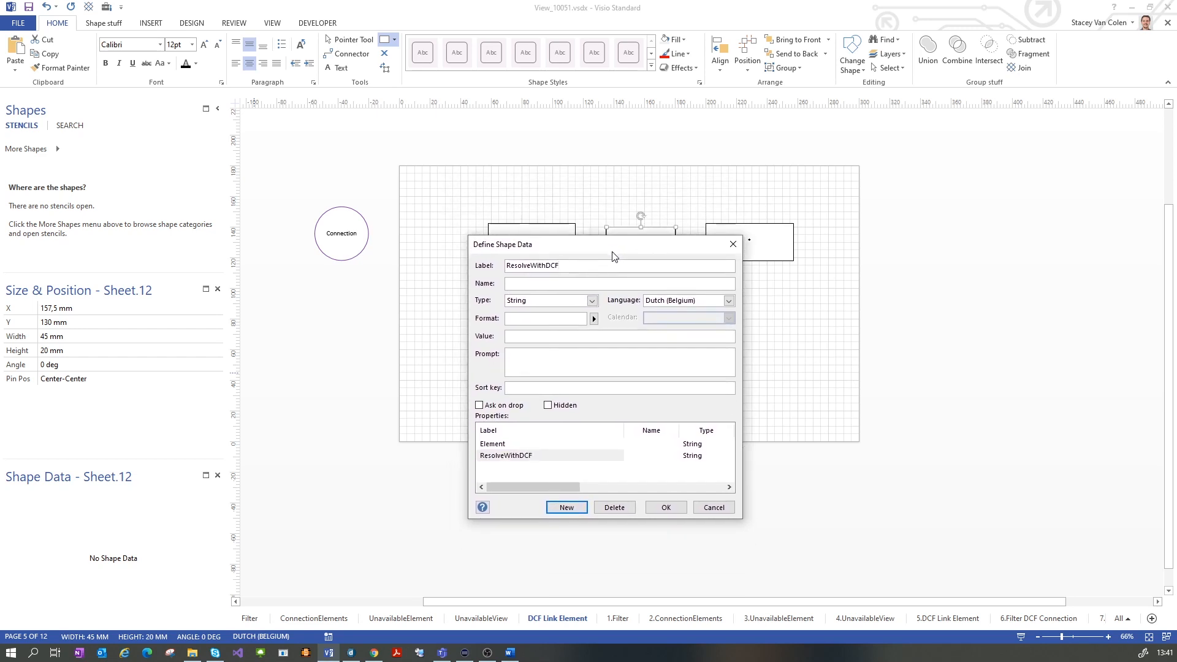
pyautogui.click(564, 334)
# Add a shape data property labelled "Info" with the value "Name" to the middle rectangle and apply the definitions
pyautogui.click(566, 508)
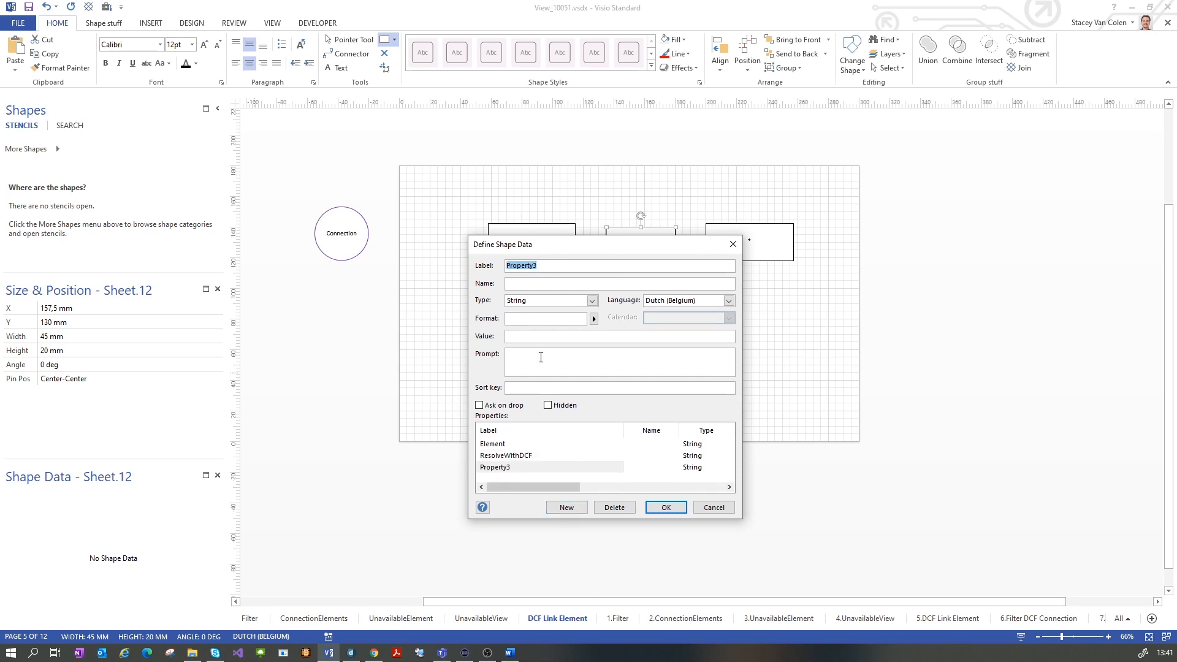
pyautogui.write('Info')
pyautogui.press('Tab')
pyautogui.press('Tab')
pyautogui.press('Tab')
pyautogui.press('Tab')
pyautogui.press('Tab')
pyautogui.press('Tab')
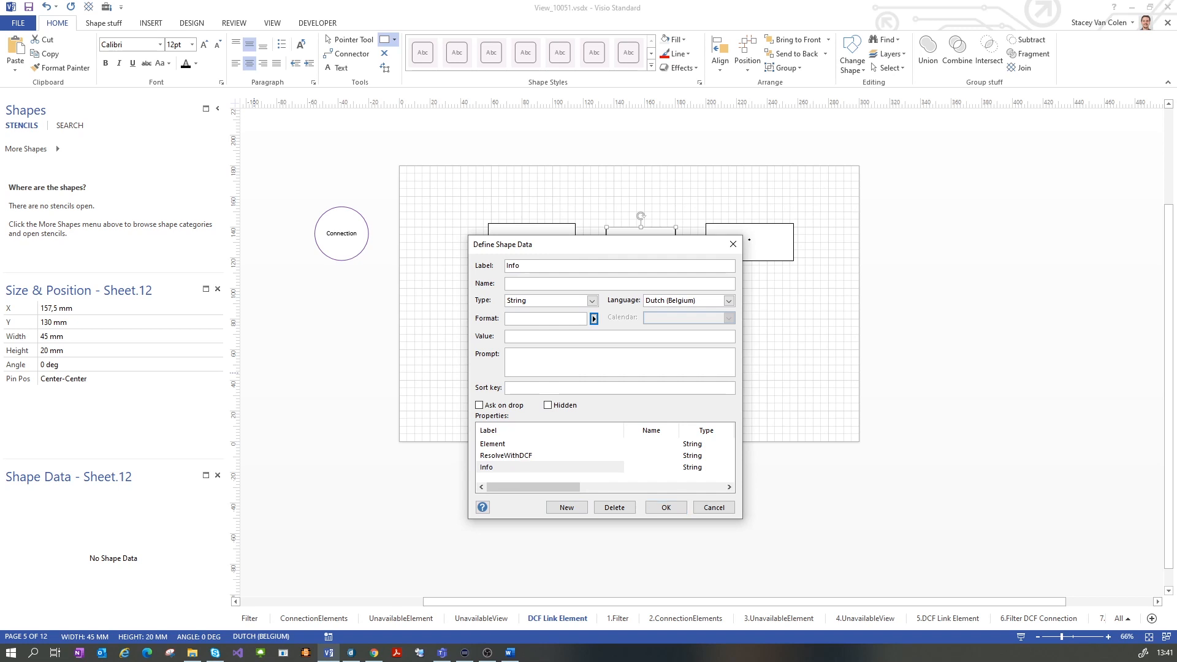
pyautogui.write('Name')
pyautogui.click(666, 507)
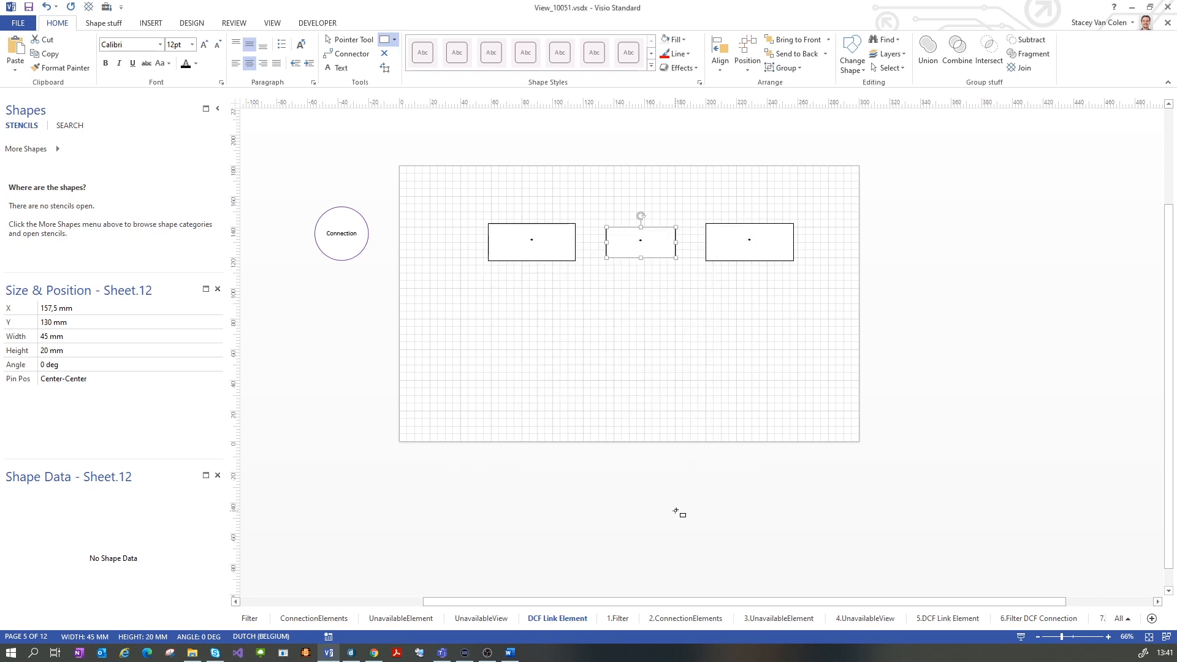
pyautogui.click(661, 389)
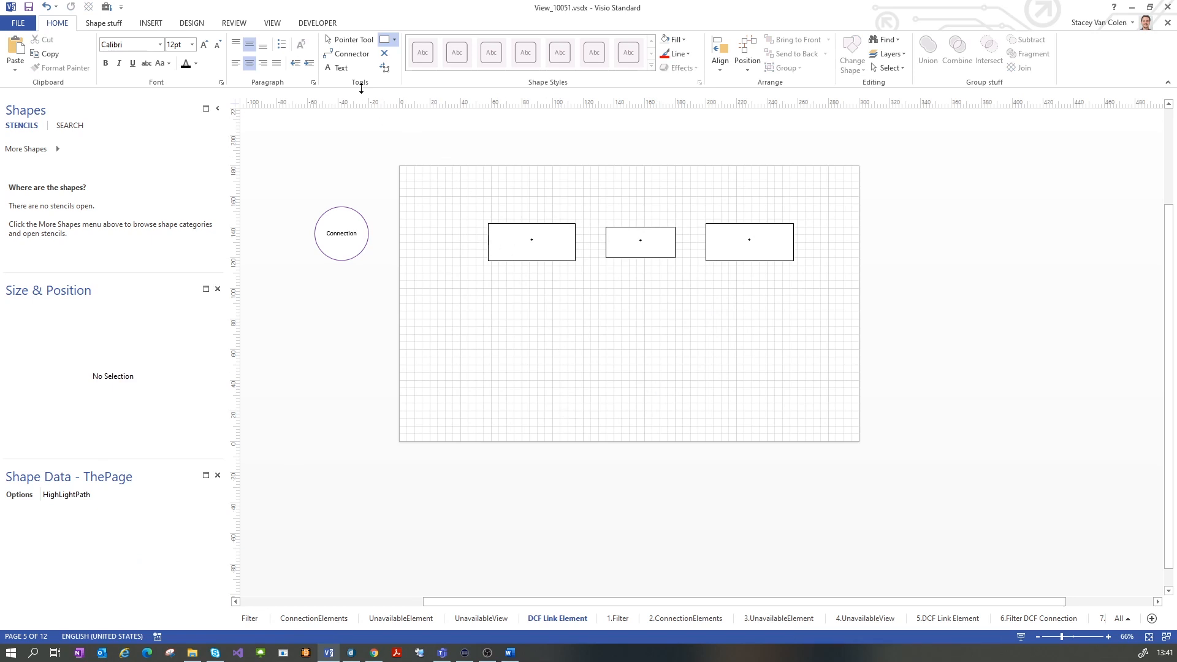
# Draw connectors linking the middle rectangle to the rectangles on both sides, and return to the Pointer Tool
pyautogui.click(347, 53)
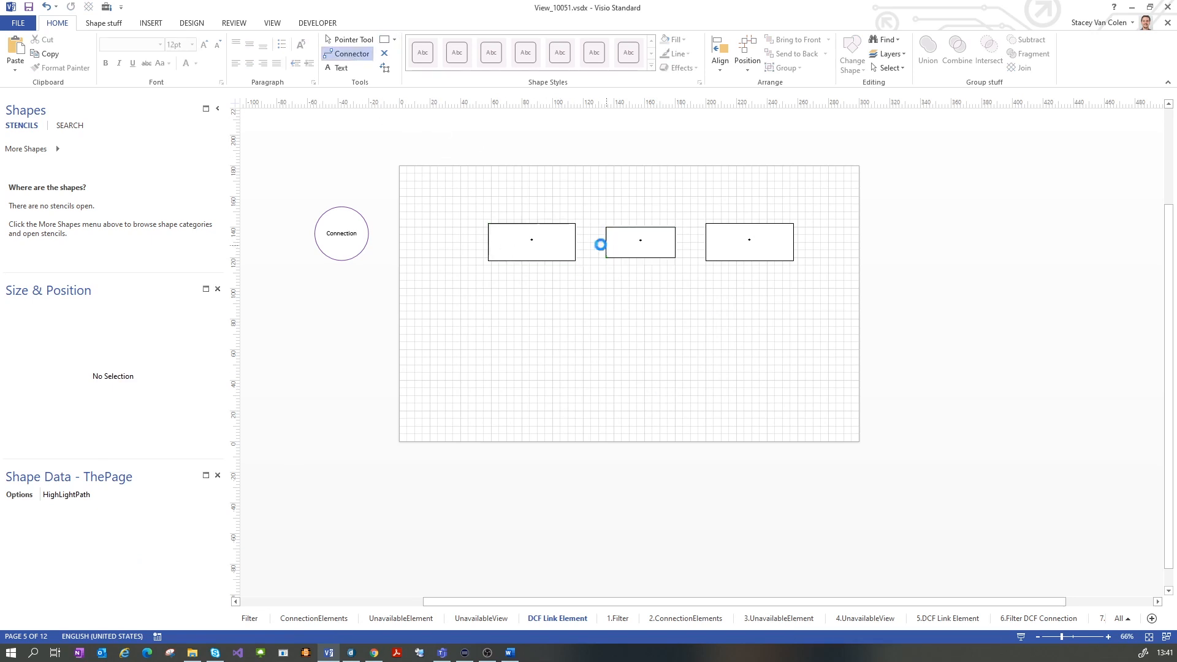
pyautogui.moveTo(599, 245); pyautogui.dragTo(709, 243)
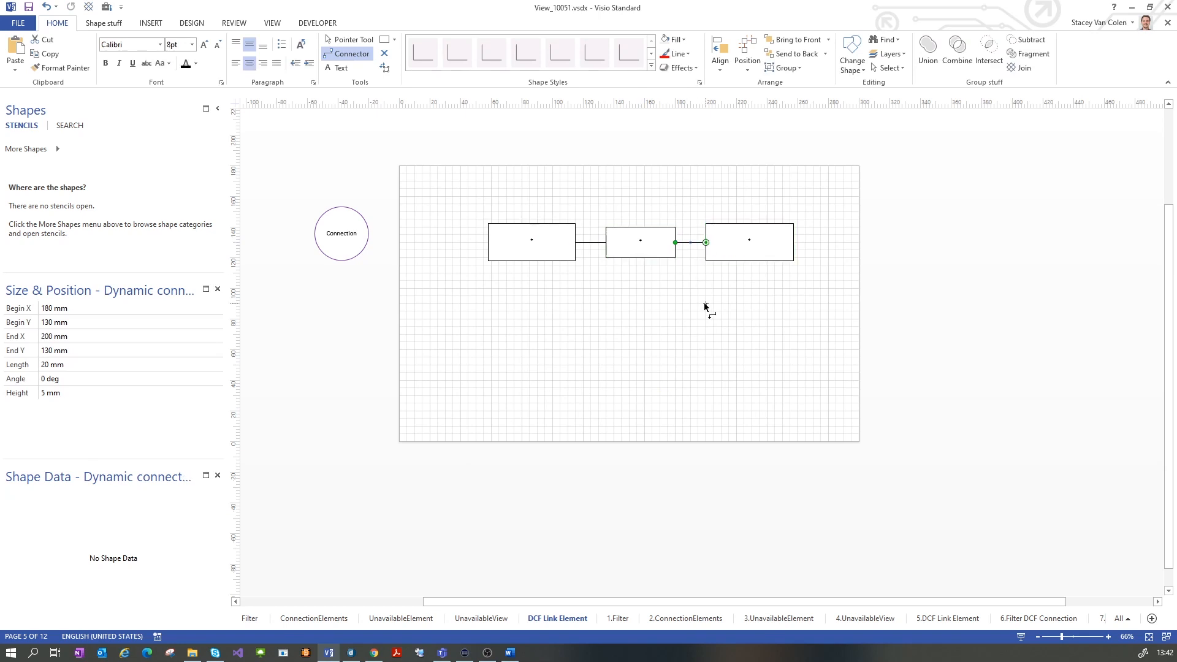
pyautogui.click(689, 273)
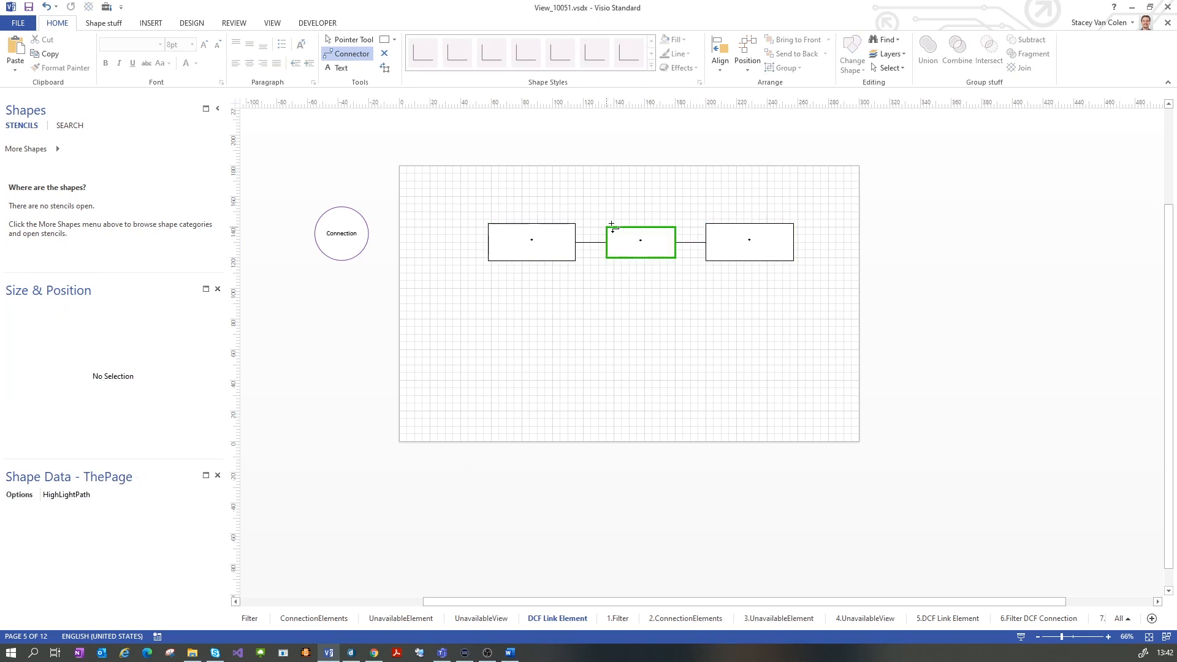
pyautogui.click(354, 40)
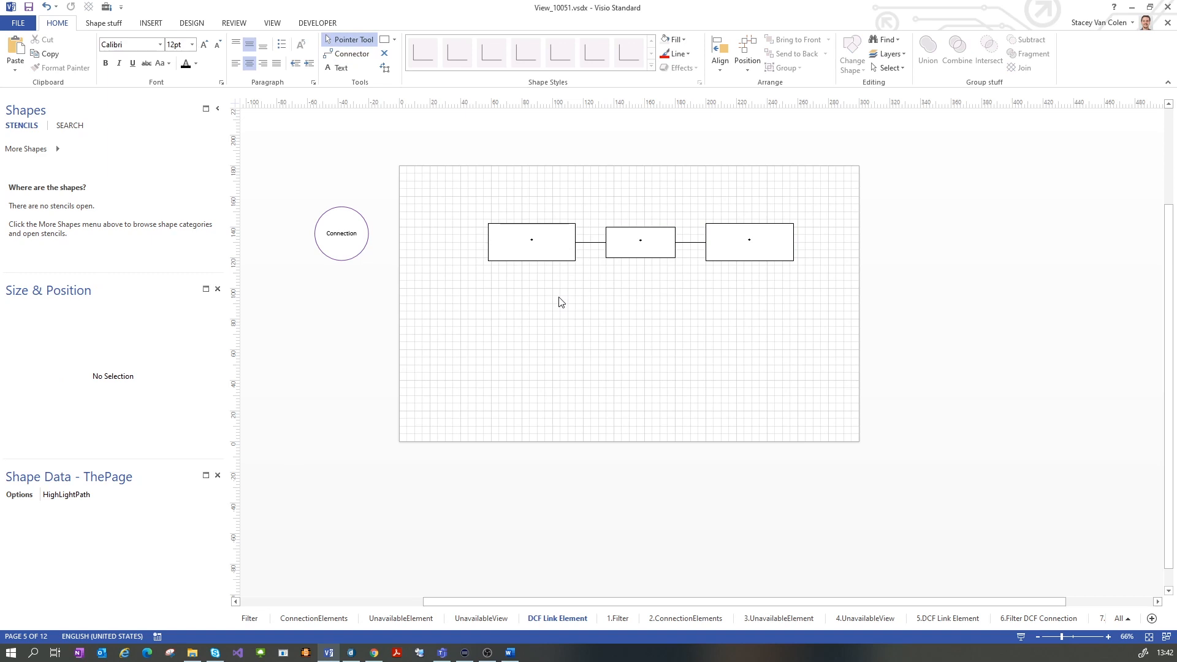
# Switch to DataMiner and examine Switch A's connections and connection properties on its DataMiner Connectivity Framework page
pyautogui.click(351, 654)
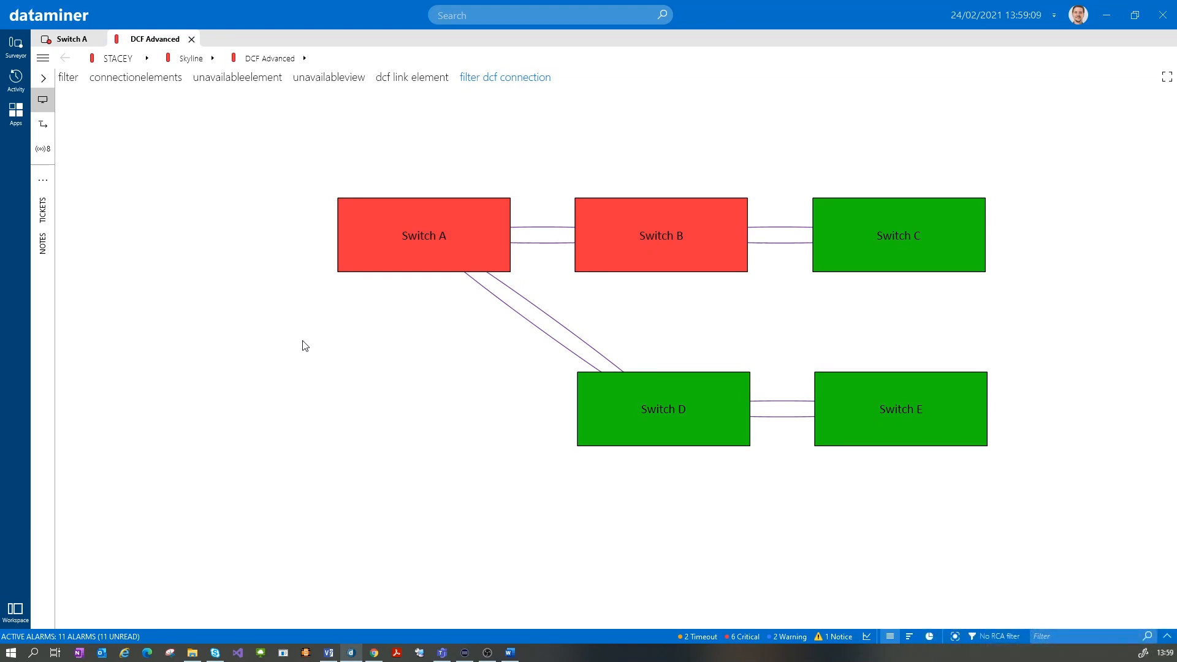
pyautogui.click(67, 40)
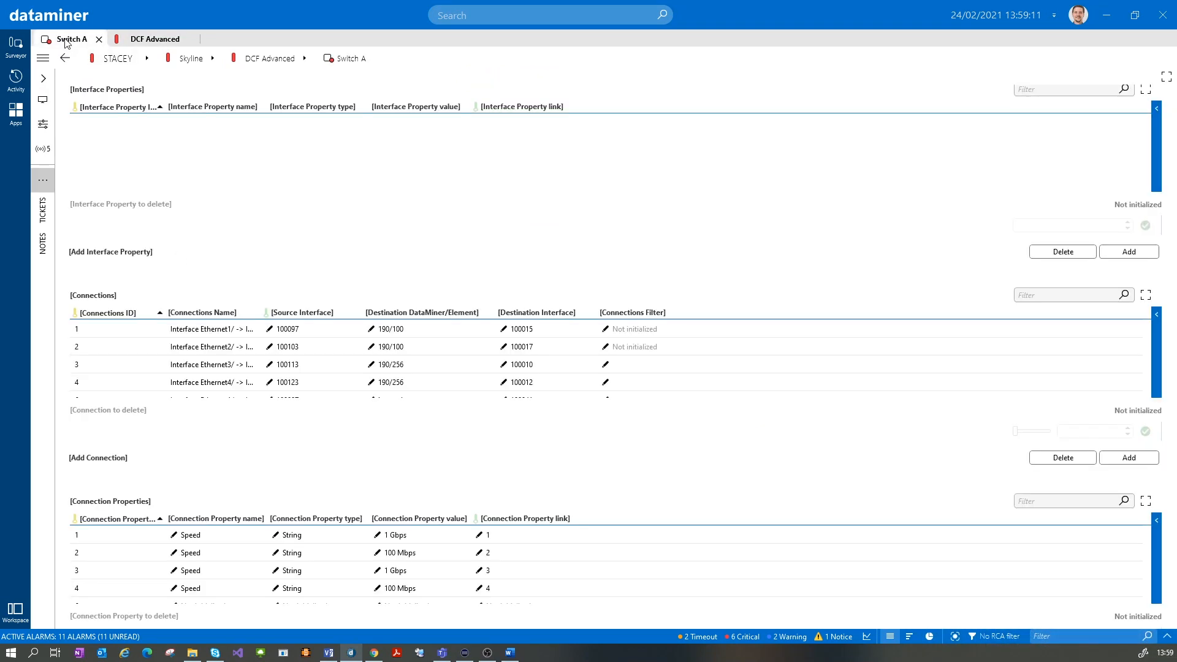
pyautogui.click(43, 78)
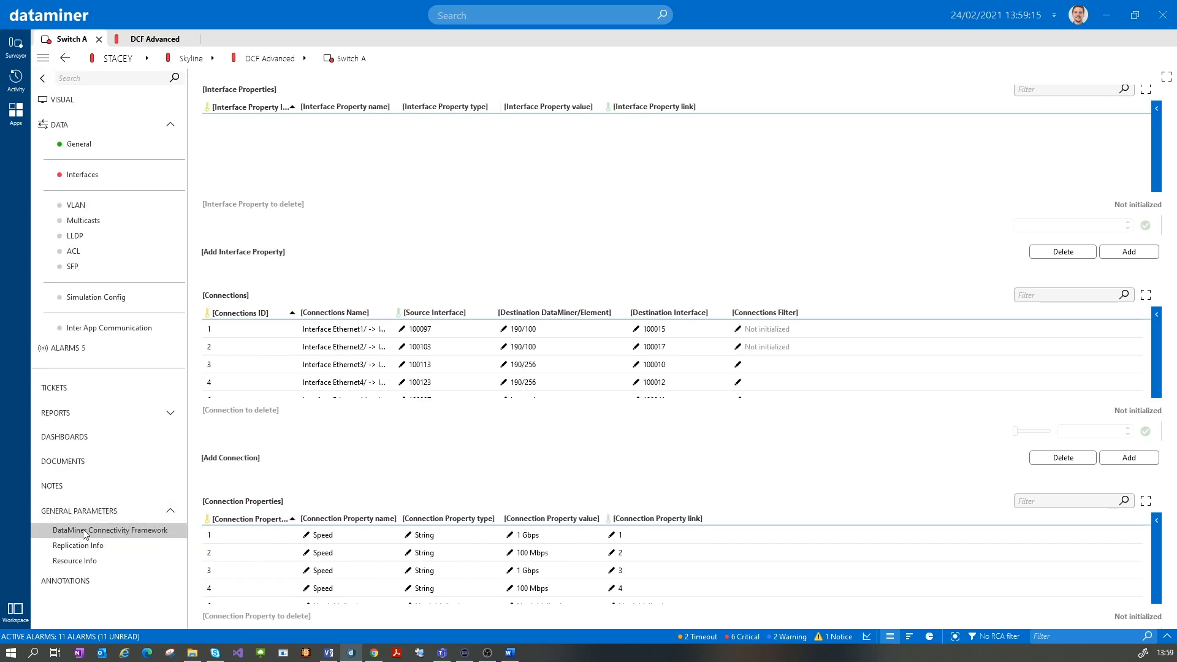
pyautogui.click(43, 80)
pyautogui.scroll(-3, 92, 521)
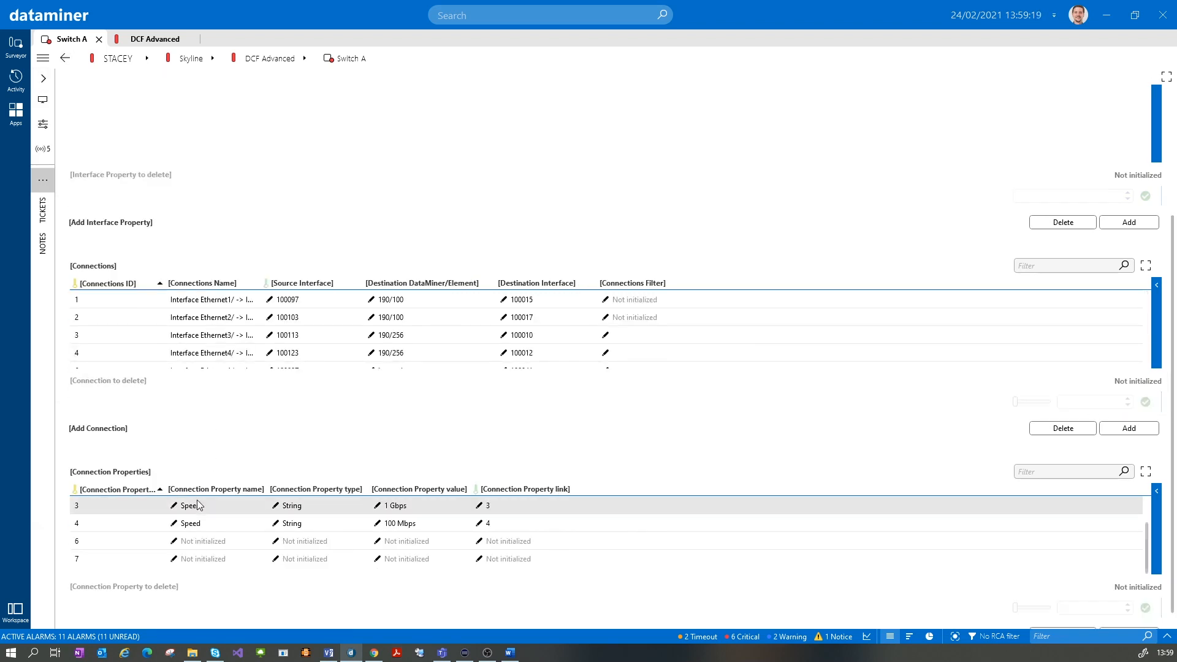
pyautogui.scroll(2, 231, 529)
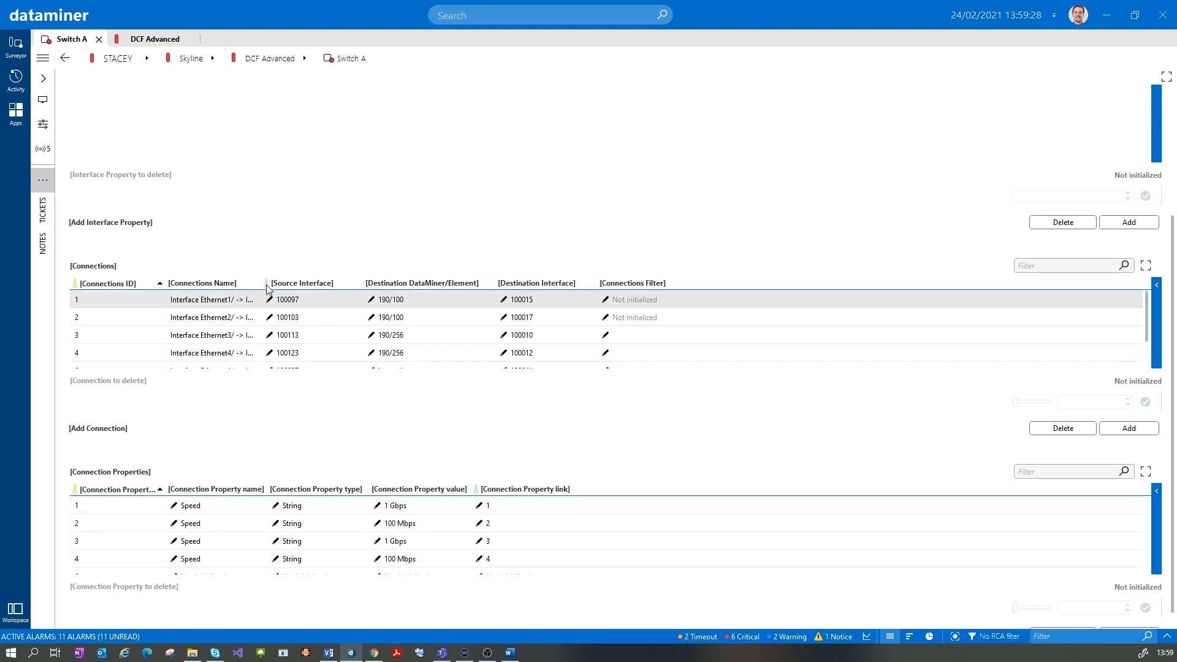
# View the connection overview of both lines between Switch A and Switch B in the DCF Advanced view
pyautogui.click(150, 40)
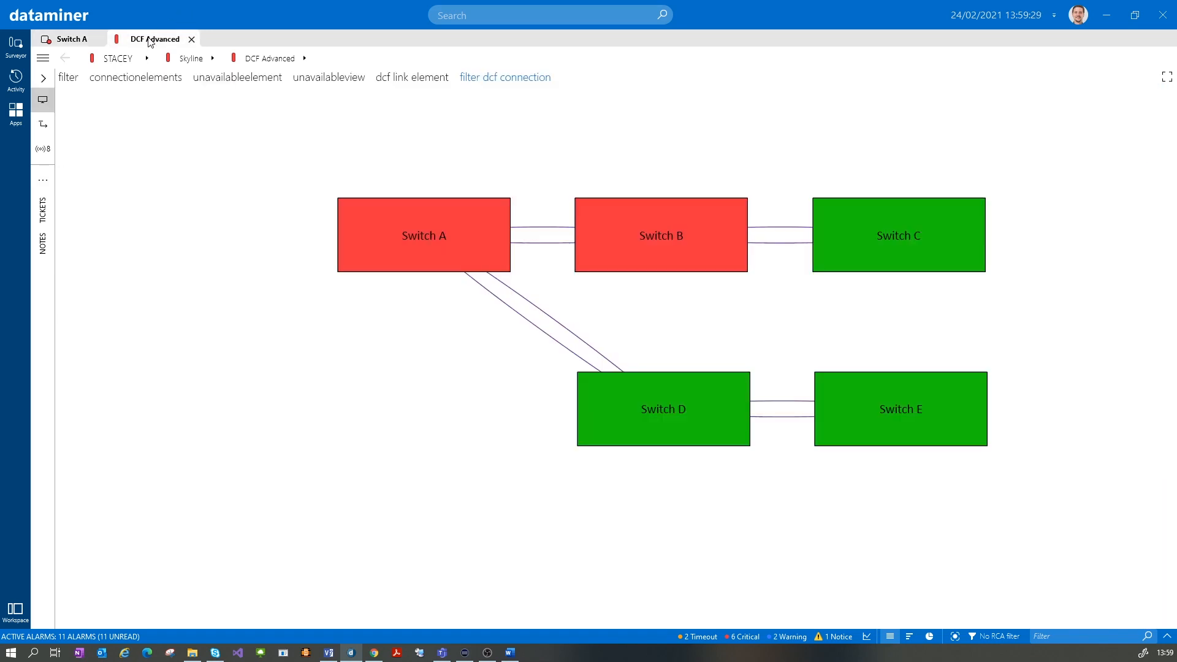
pyautogui.click(547, 232)
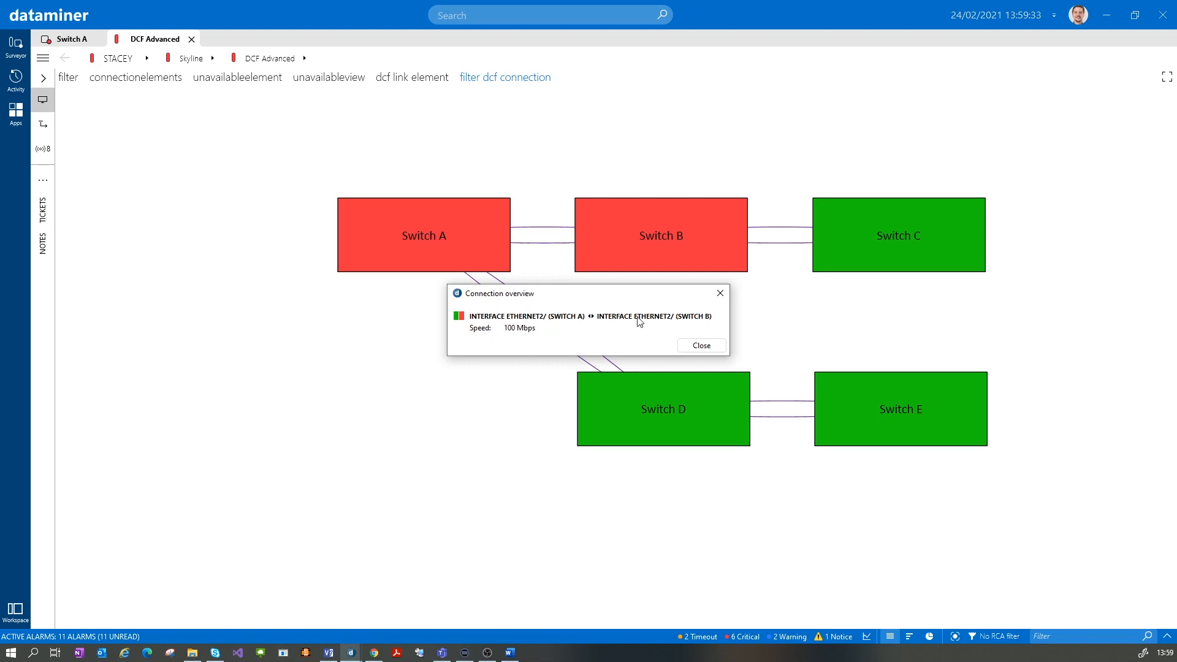
pyautogui.click(720, 294)
pyautogui.click(559, 243)
pyautogui.click(726, 290)
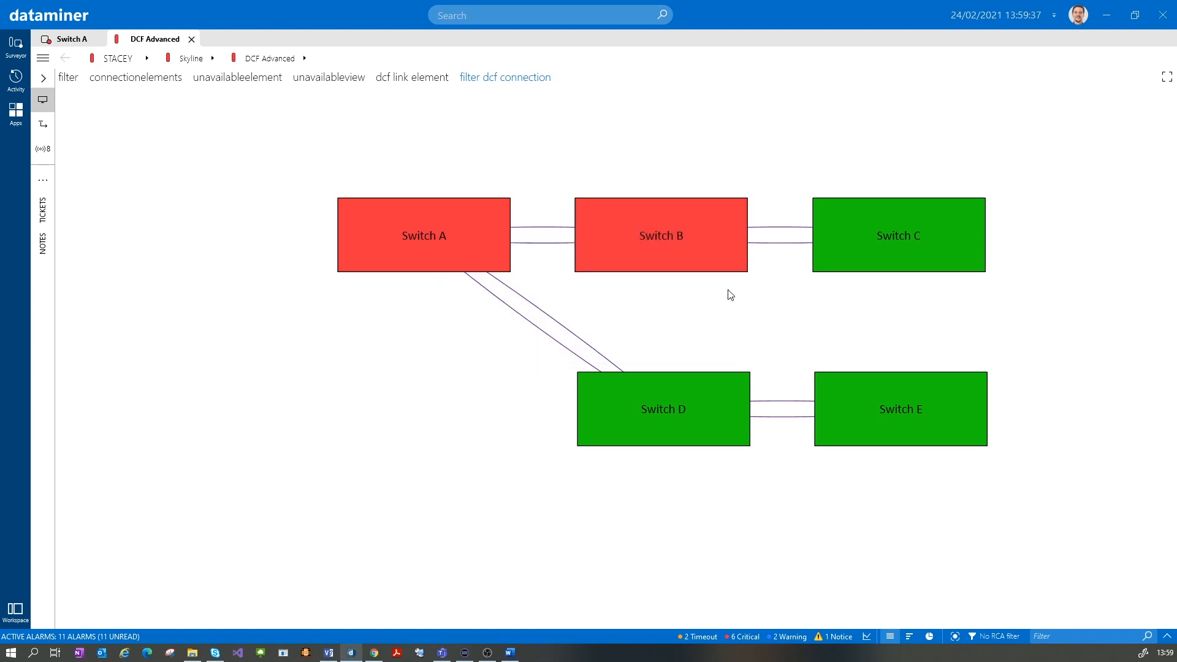
# Switch to Visio and add a shape data property labelled "Filter" to the Connection circle on the Filter DCF Connection page
pyautogui.click(329, 652)
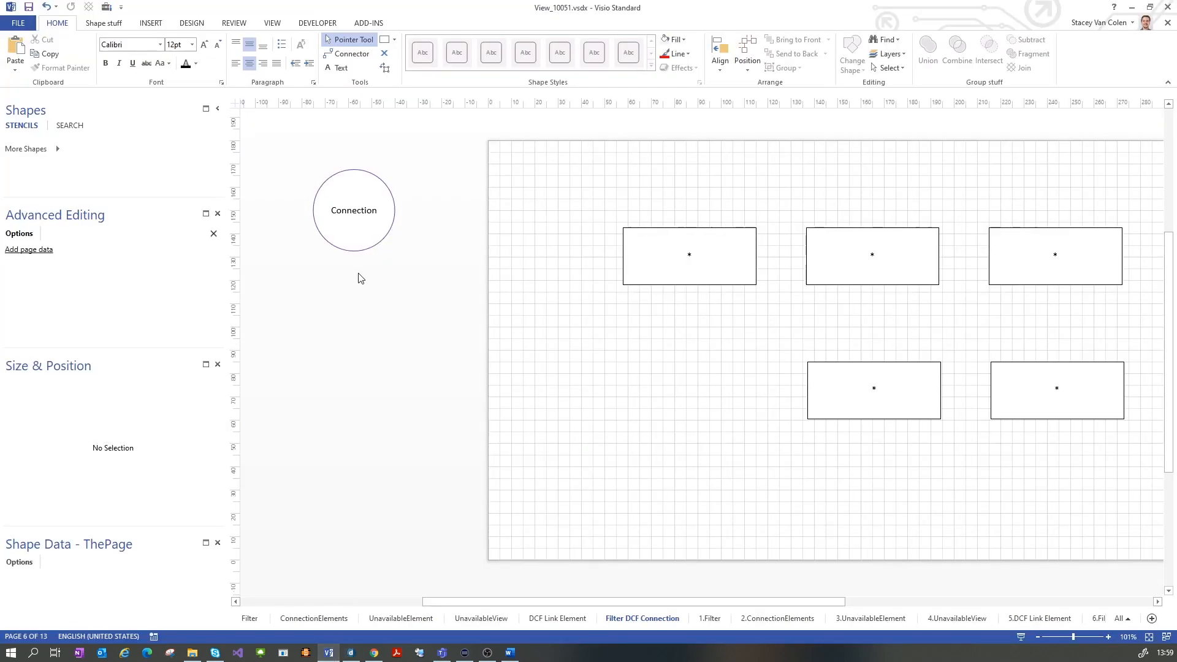
pyautogui.click(361, 213)
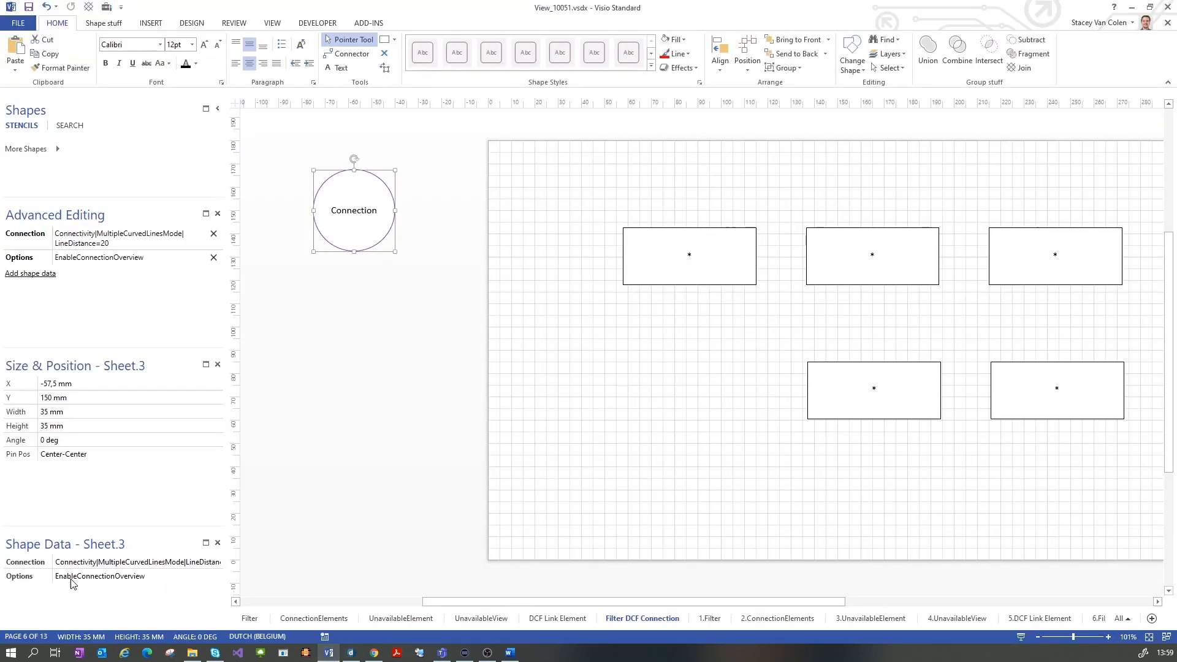
pyautogui.rightClick(122, 596)
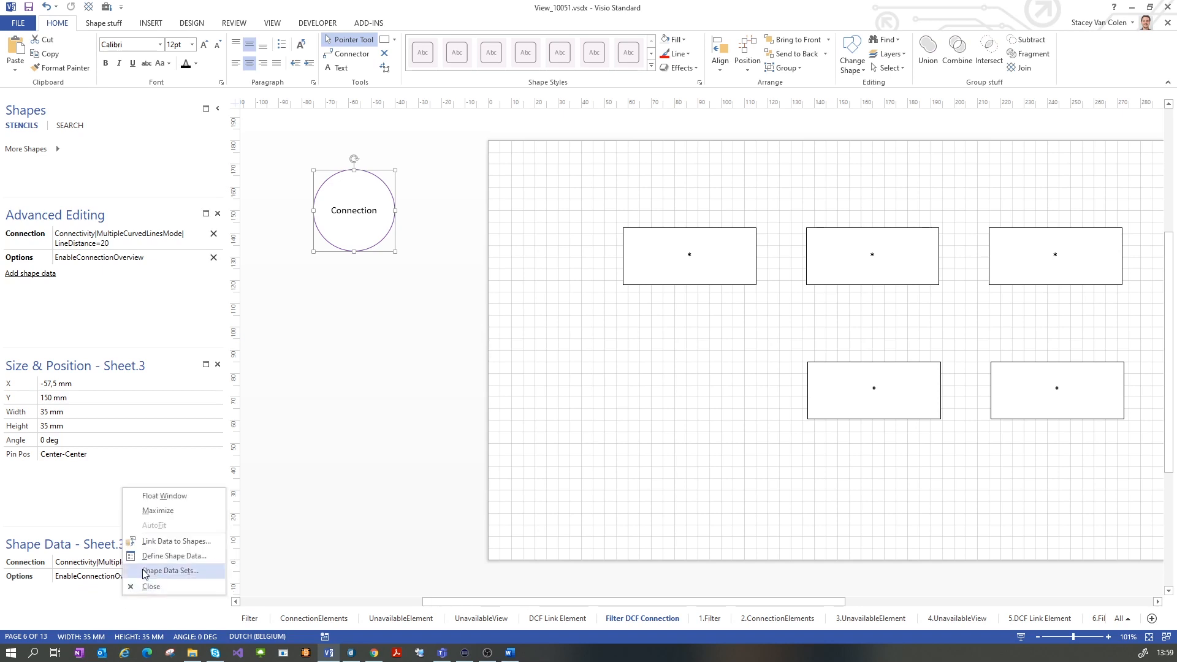
pyautogui.click(146, 556)
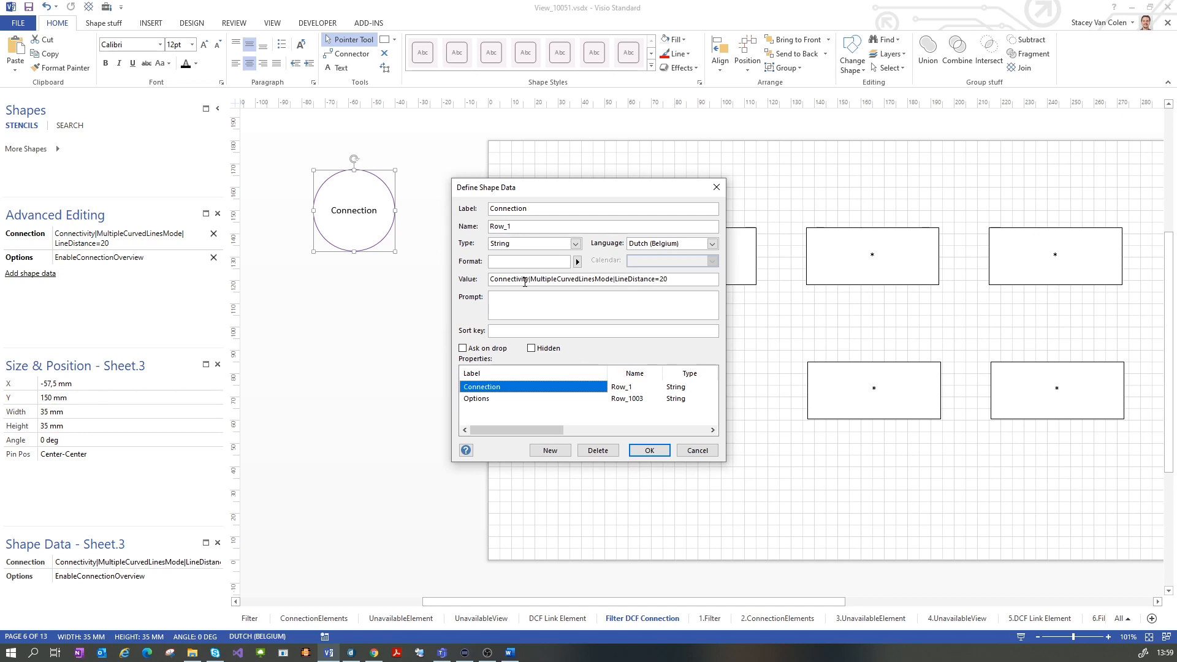
pyautogui.click(557, 450)
pyautogui.write('F')
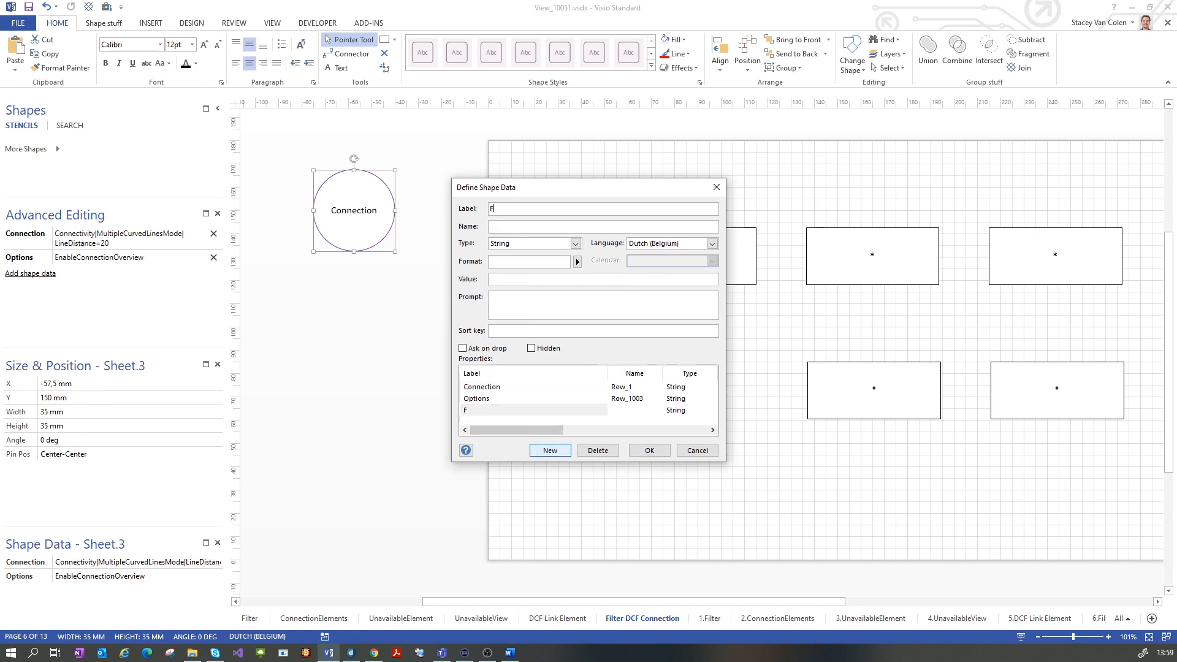
pyautogui.write('ilter')
# Set the Filter property's value to "<A>-A|Connection|Property:Speed|=1 Gbps" and apply the shape data definition
pyautogui.click(526, 278)
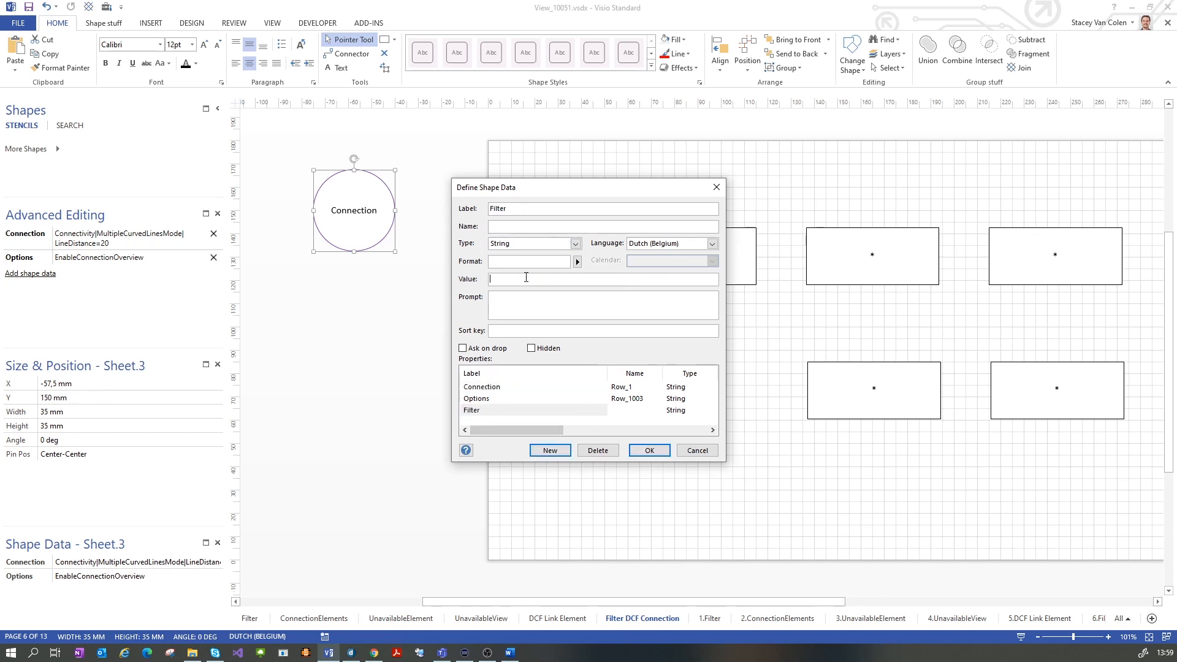
pyautogui.write('<A>-A|Connection|Property:Speed|=1 Gbps')
pyautogui.doubleClick(530, 278)
pyautogui.doubleClick(562, 280)
pyautogui.doubleClick(588, 279)
pyautogui.moveTo(653, 279); pyautogui.dragTo(600, 278)
pyautogui.click(649, 450)
pyautogui.click(660, 450)
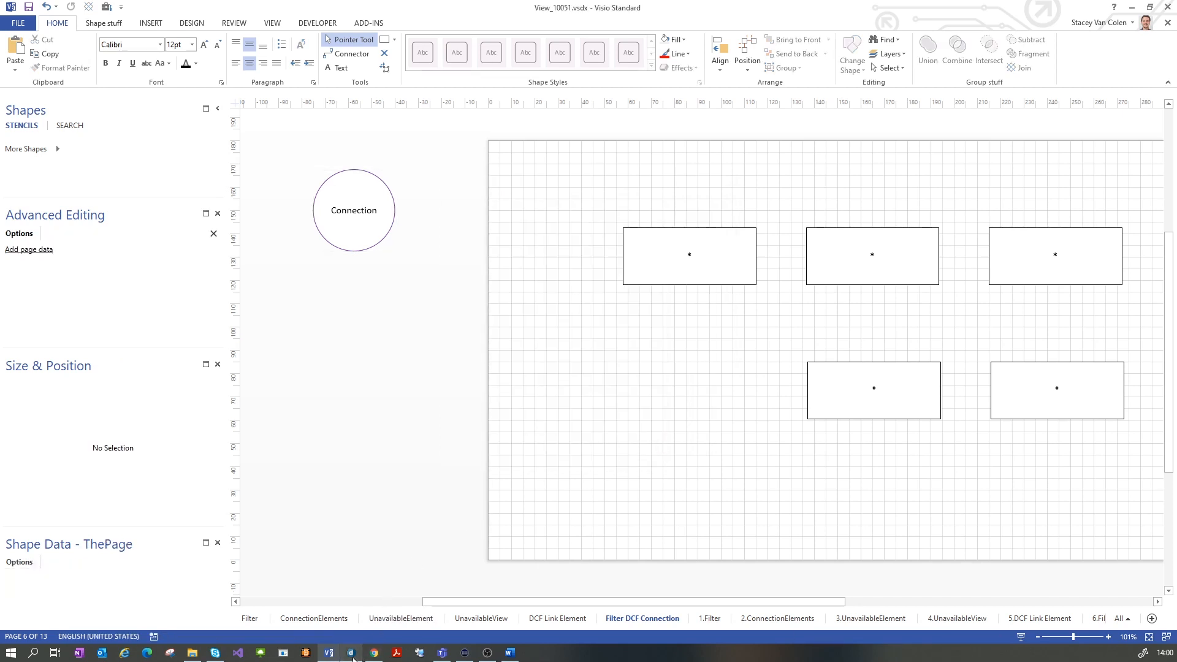
# Switch to DataMiner and view the connection overviews of Switch A's links to Switch B and Switch D
pyautogui.click(351, 653)
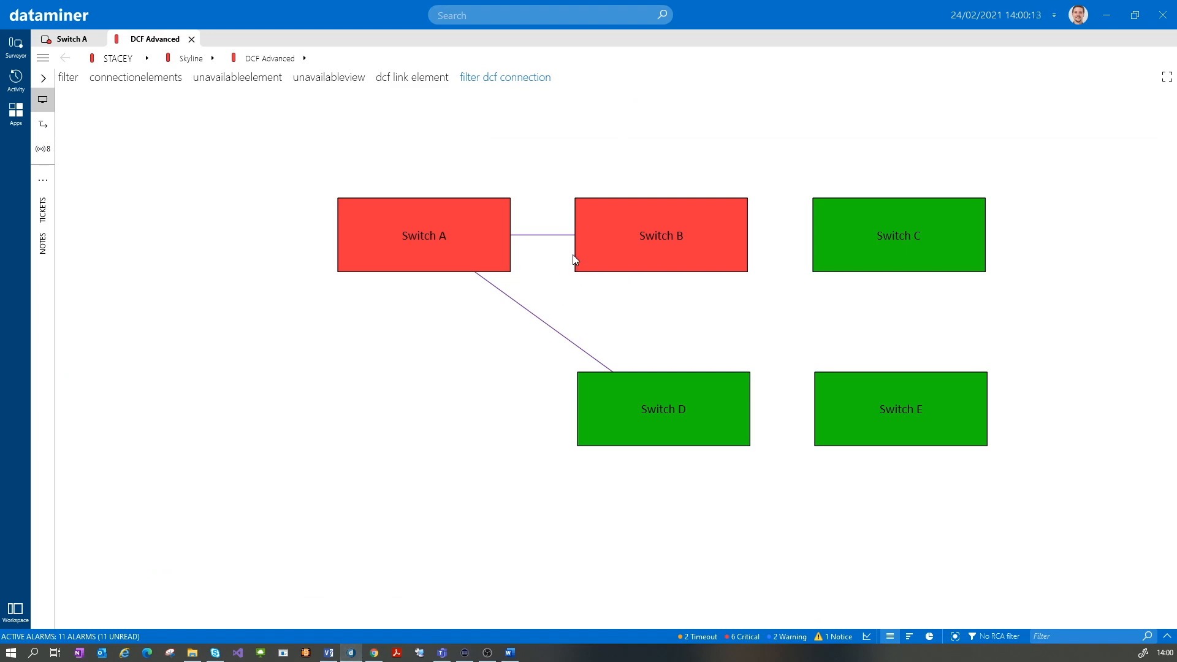
pyautogui.click(546, 236)
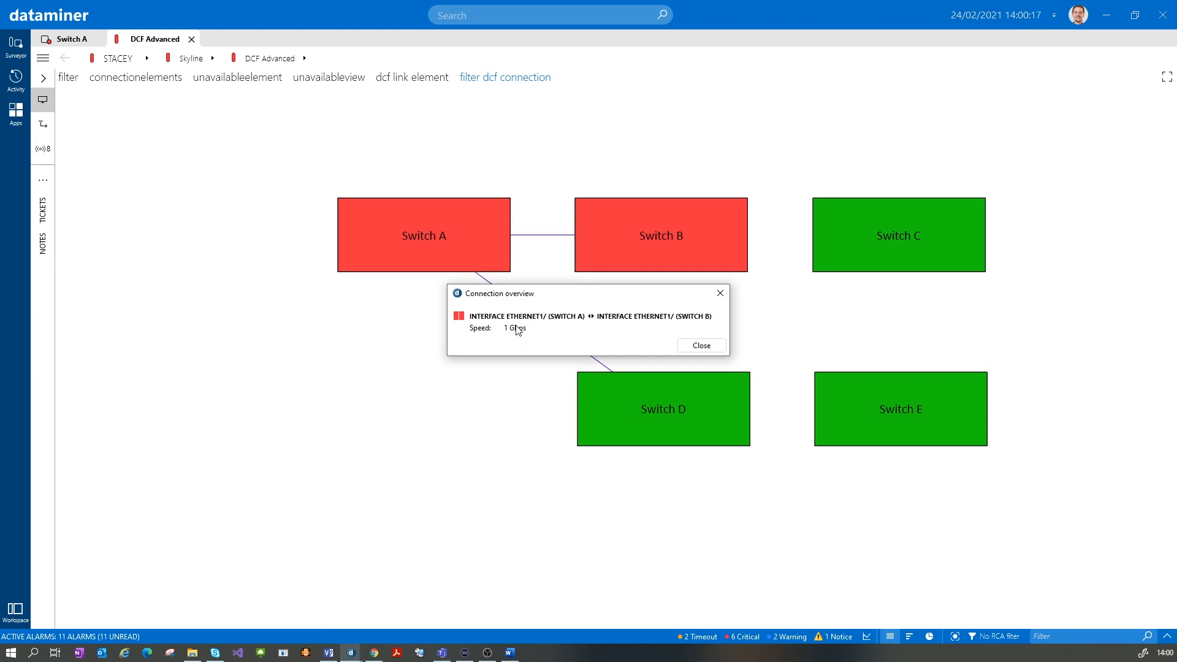
pyautogui.click(720, 293)
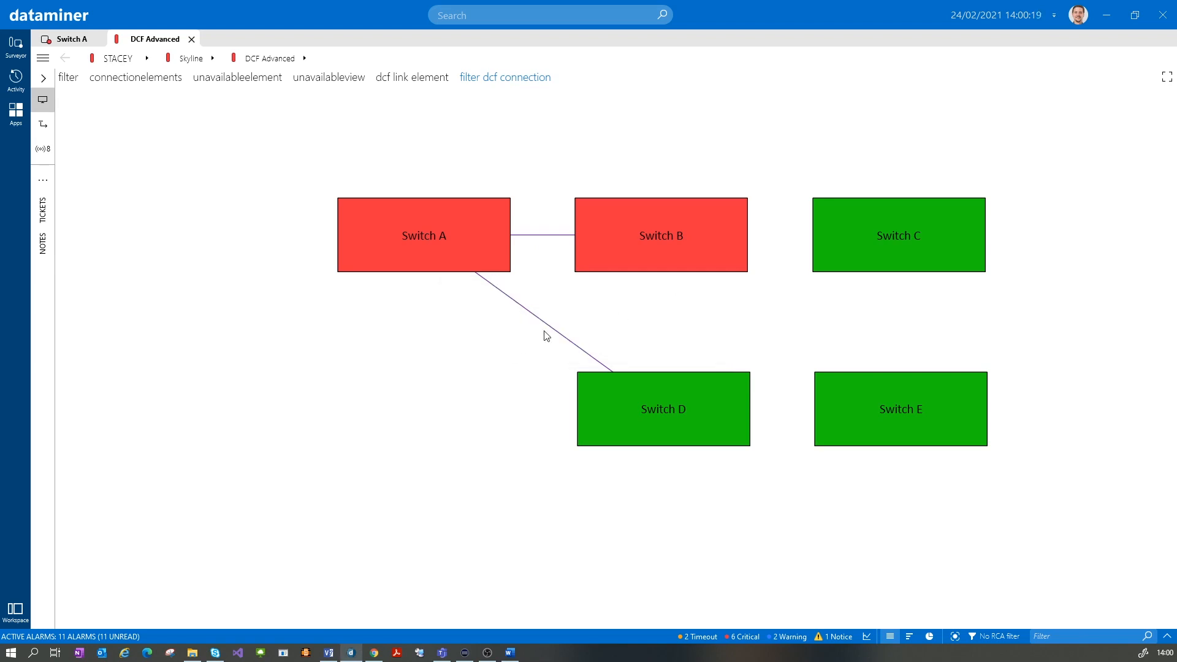
pyautogui.click(554, 333)
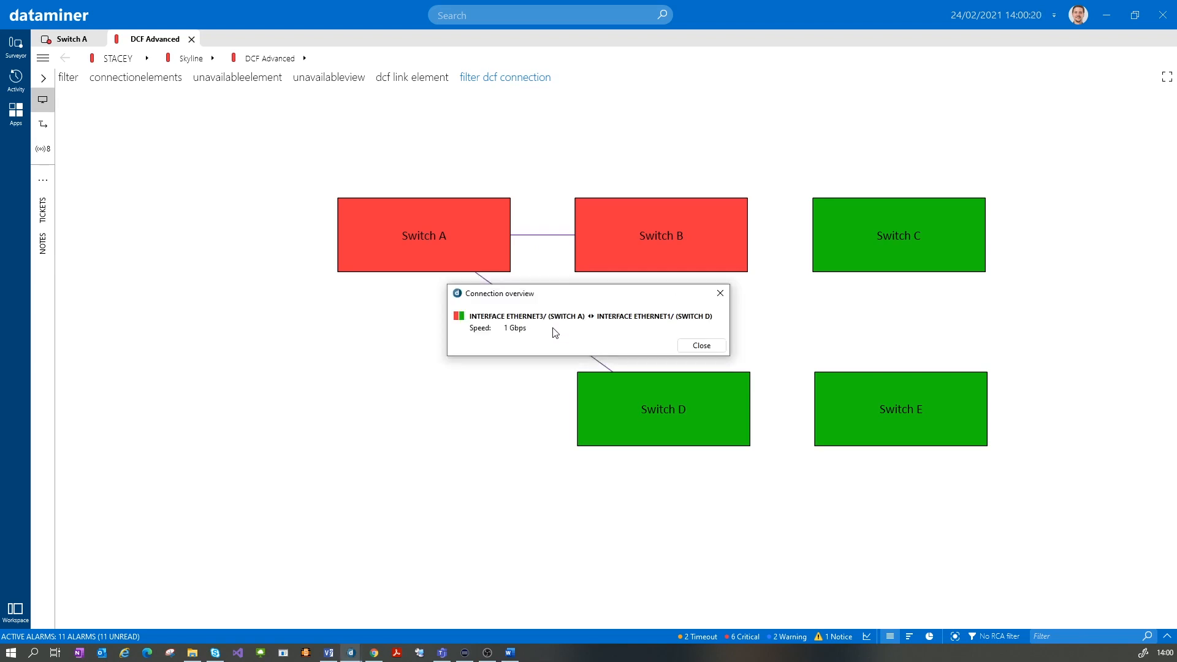
pyautogui.click(720, 294)
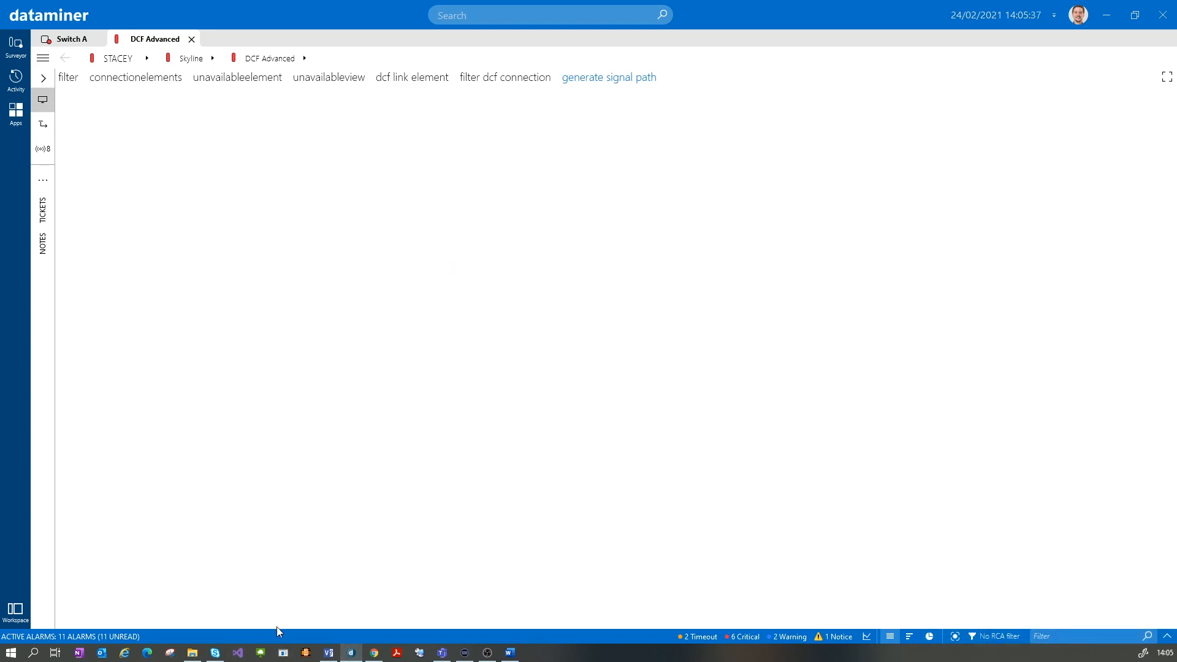
# Switch to Visio, inspect the Connection circle, and draw a rectangle about 280 mm by 165 mm on the Generate Signal Path page
pyautogui.click(329, 653)
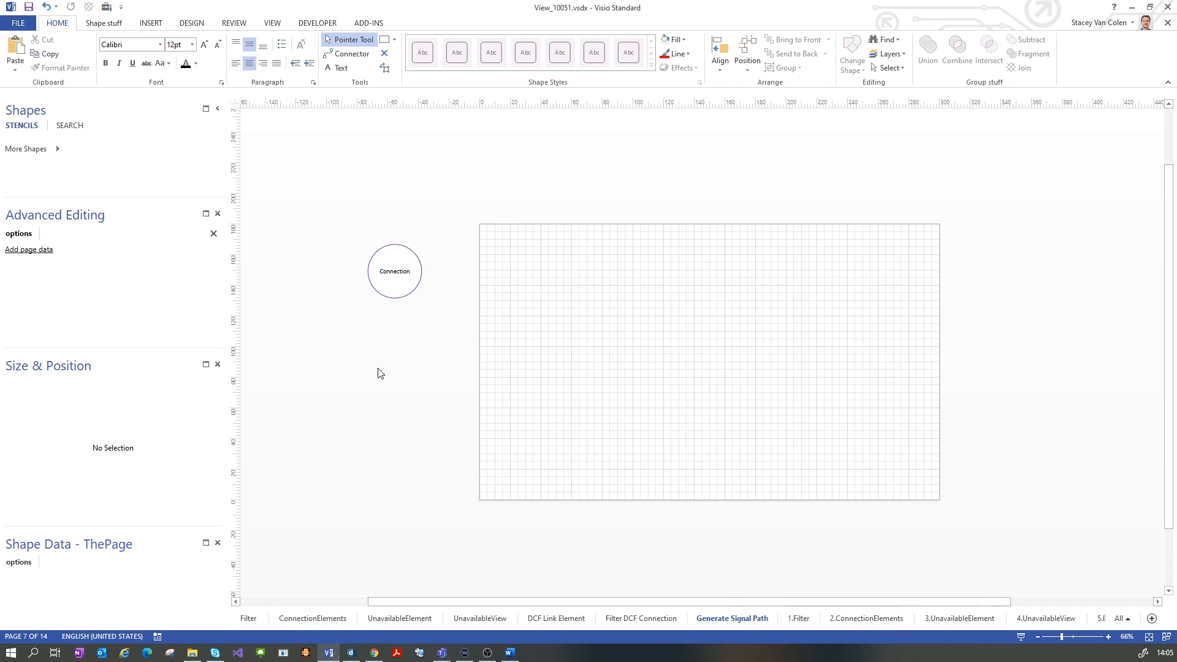
pyautogui.click(390, 280)
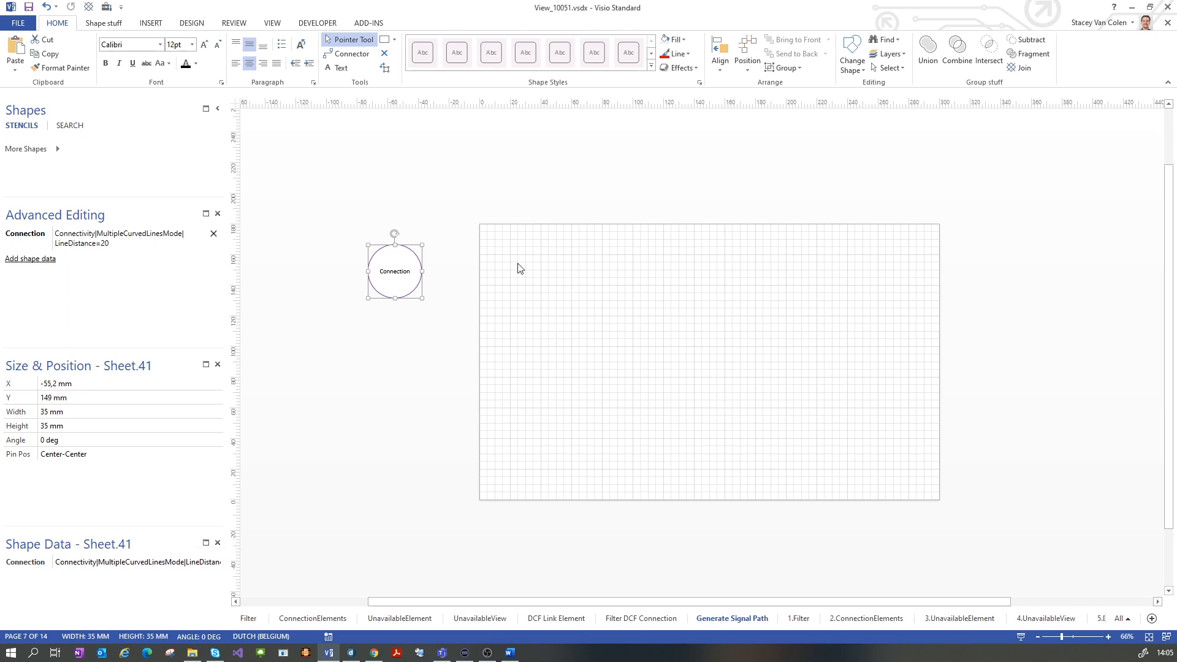
pyautogui.click(384, 41)
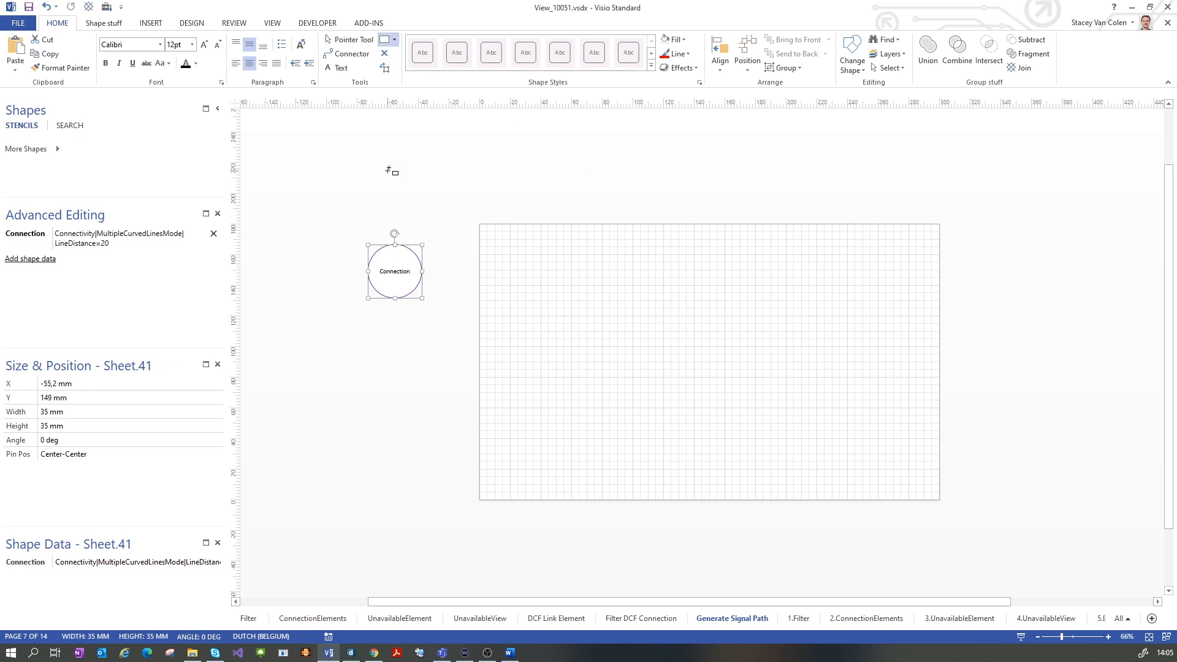
pyautogui.moveTo(495, 239); pyautogui.dragTo(923, 492)
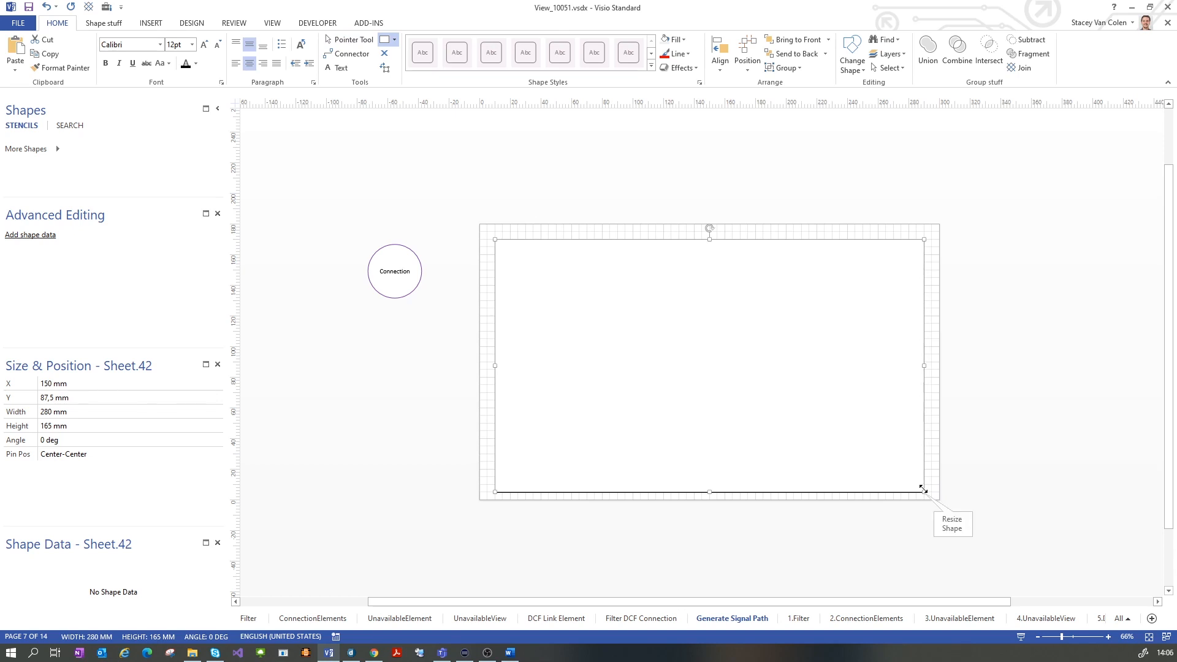
# Convert the large rectangle on the Generate Signal Path page into a group
pyautogui.click(562, 150)
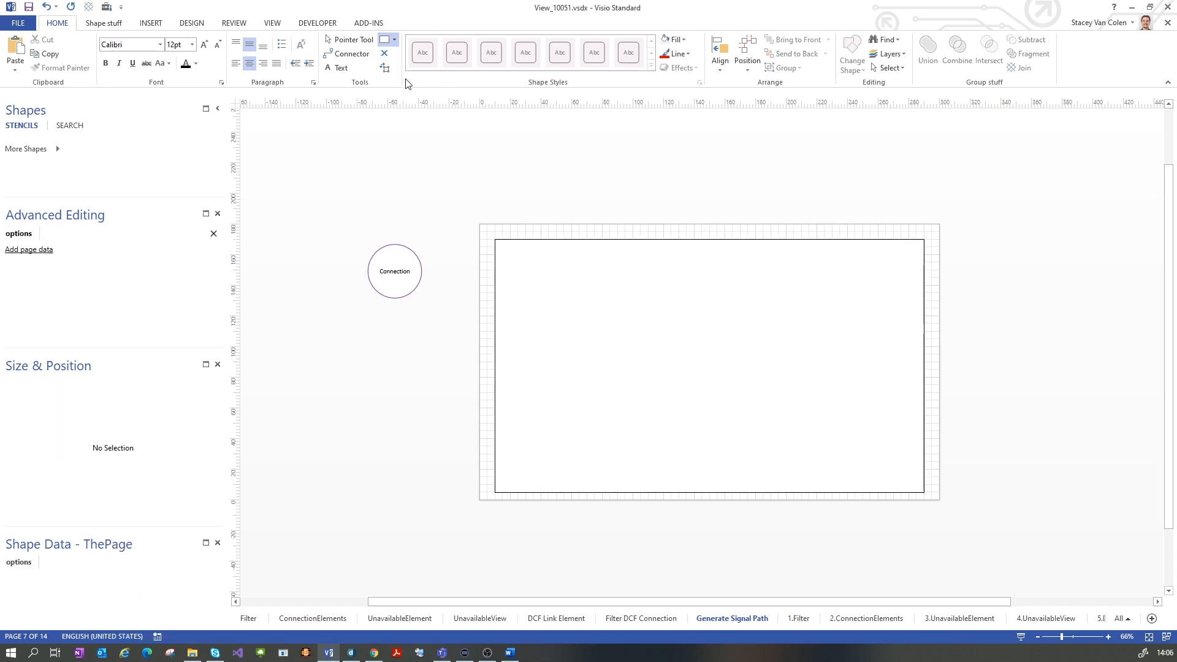
pyautogui.click(600, 313)
pyautogui.rightClick(600, 312)
pyautogui.moveTo(664, 385)
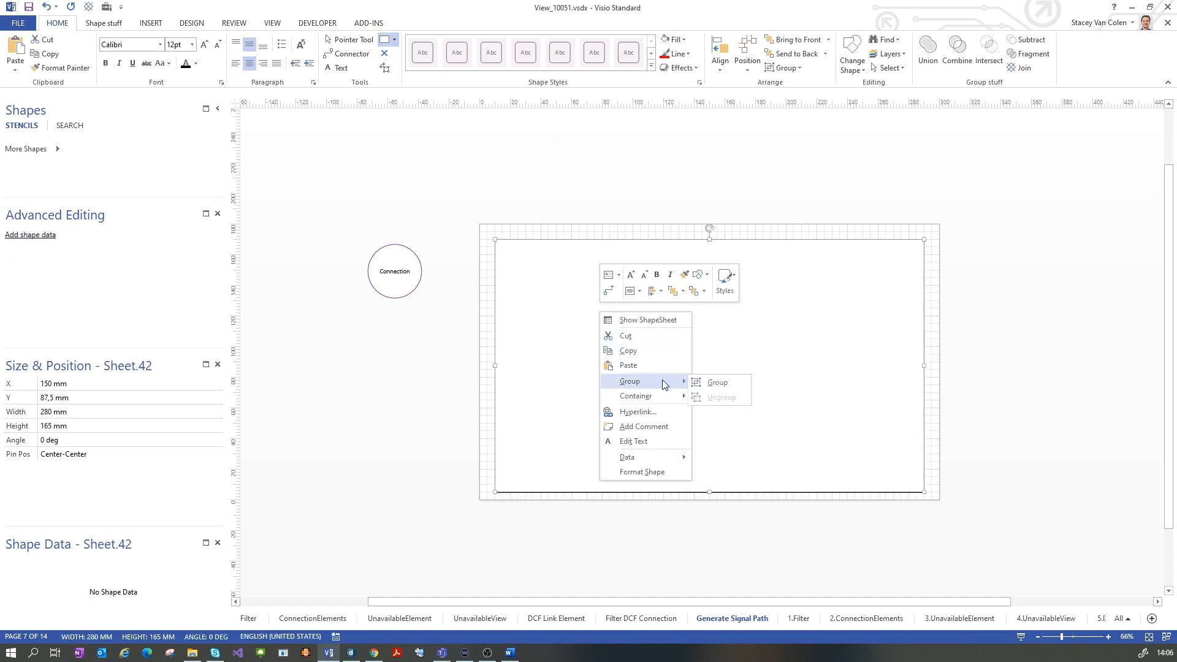
pyautogui.click(720, 382)
# Define a shape data property labelled "SignalPath" with value "both" on the grouped rectangle
pyautogui.rightClick(95, 583)
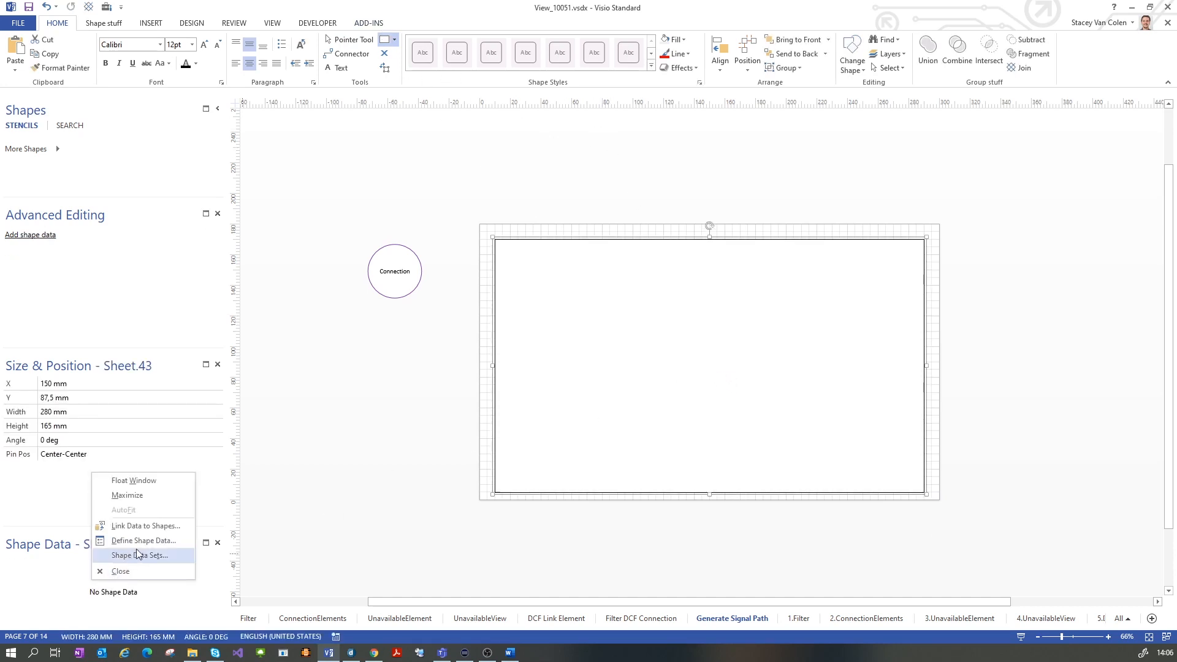
pyautogui.click(136, 549)
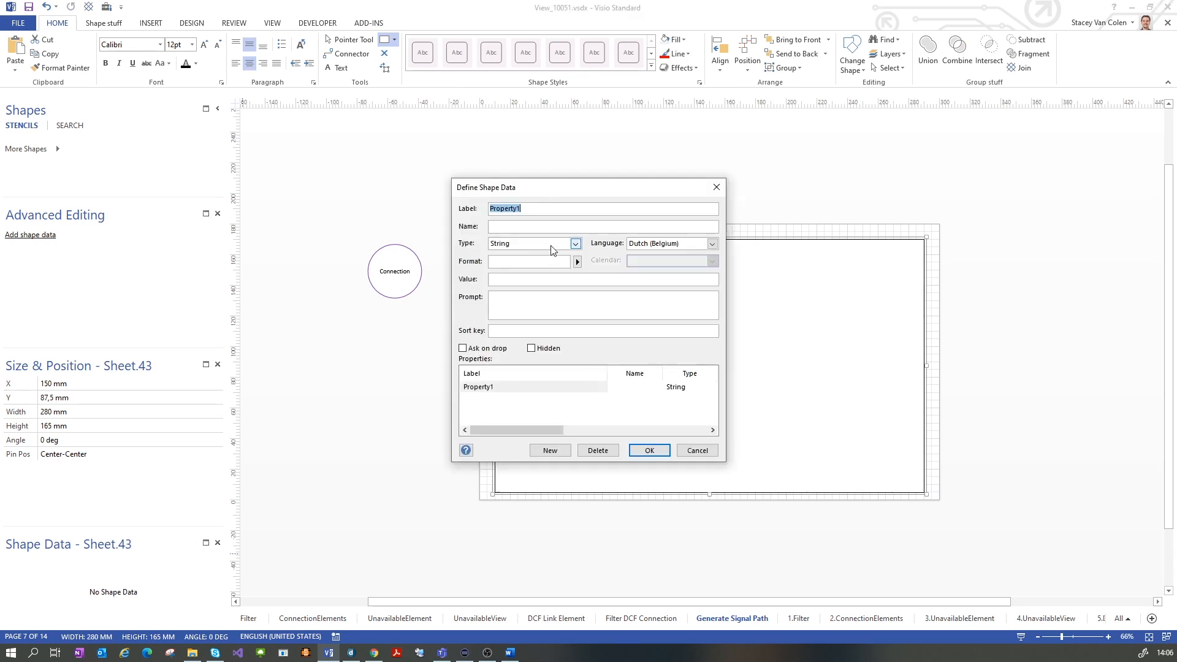
pyautogui.write('SignalPath')
pyautogui.click(524, 281)
pyautogui.write('both')
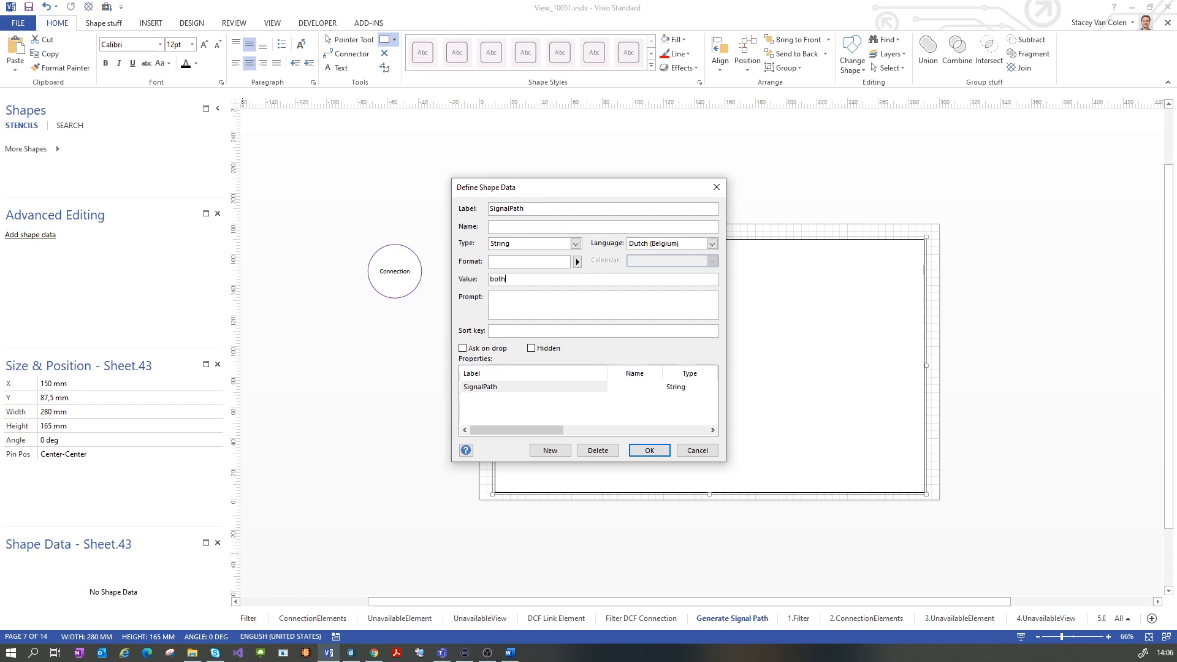
# Add a second shape data property labelled "Element" with value "Switch A" to the grouped rectangle
pyautogui.click(550, 450)
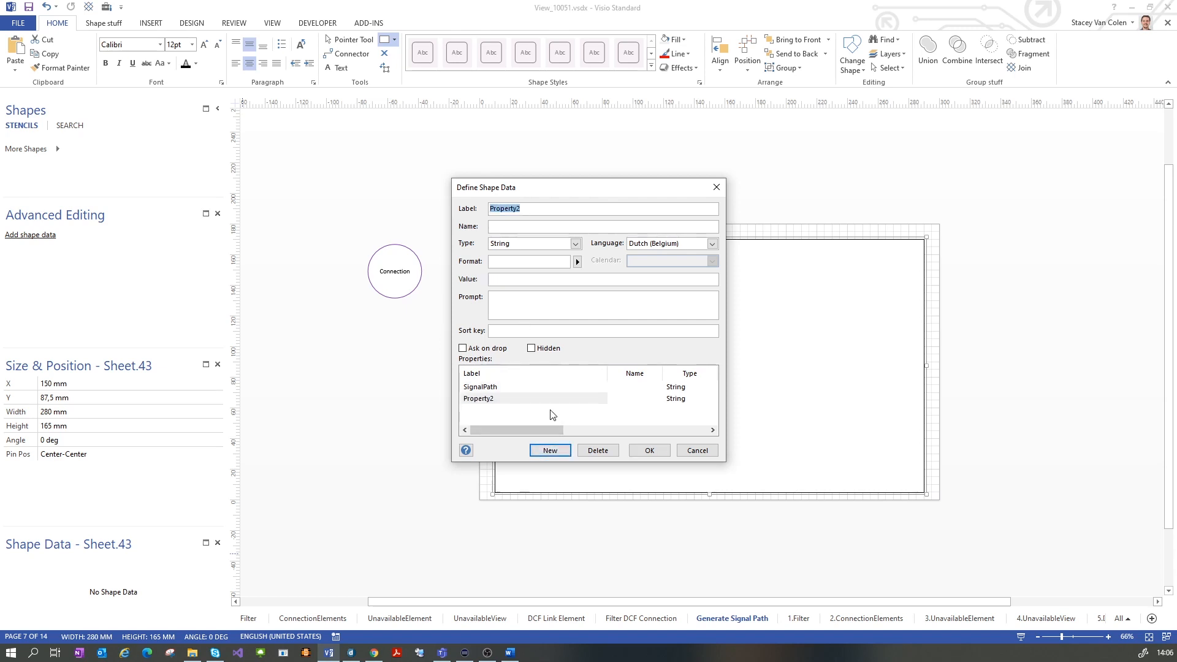
pyautogui.write('Element')
pyautogui.click(543, 279)
pyautogui.write('Switch a')
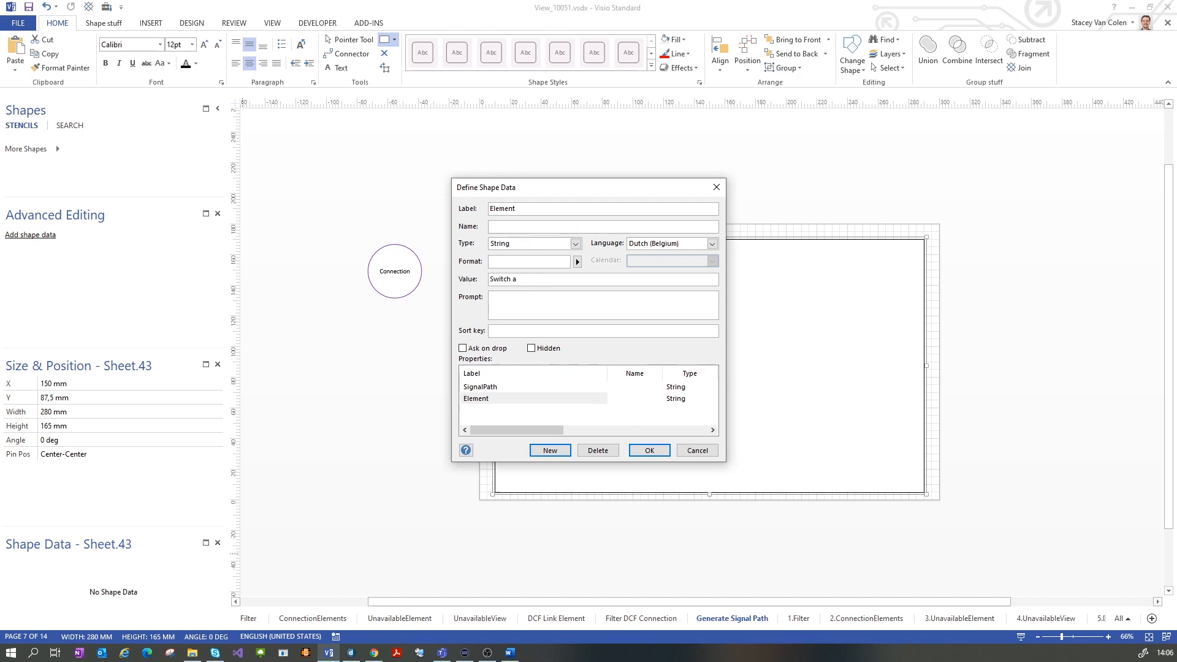
pyautogui.press('BackSpace')
pyautogui.write('A')
# Add a third property labelled "Interface" with value "100097" and apply the group's shape data definition
pyautogui.click(550, 452)
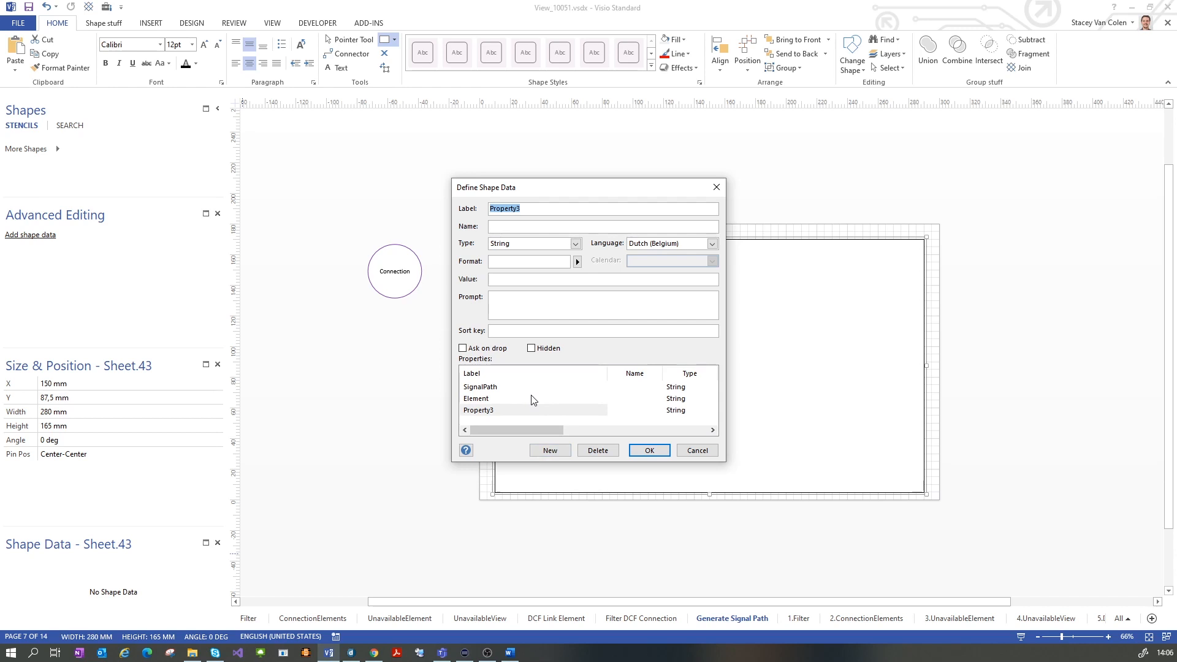
pyautogui.write('Interface')
pyautogui.write('1')
pyautogui.write('00097')
pyautogui.click(649, 450)
pyautogui.click(413, 417)
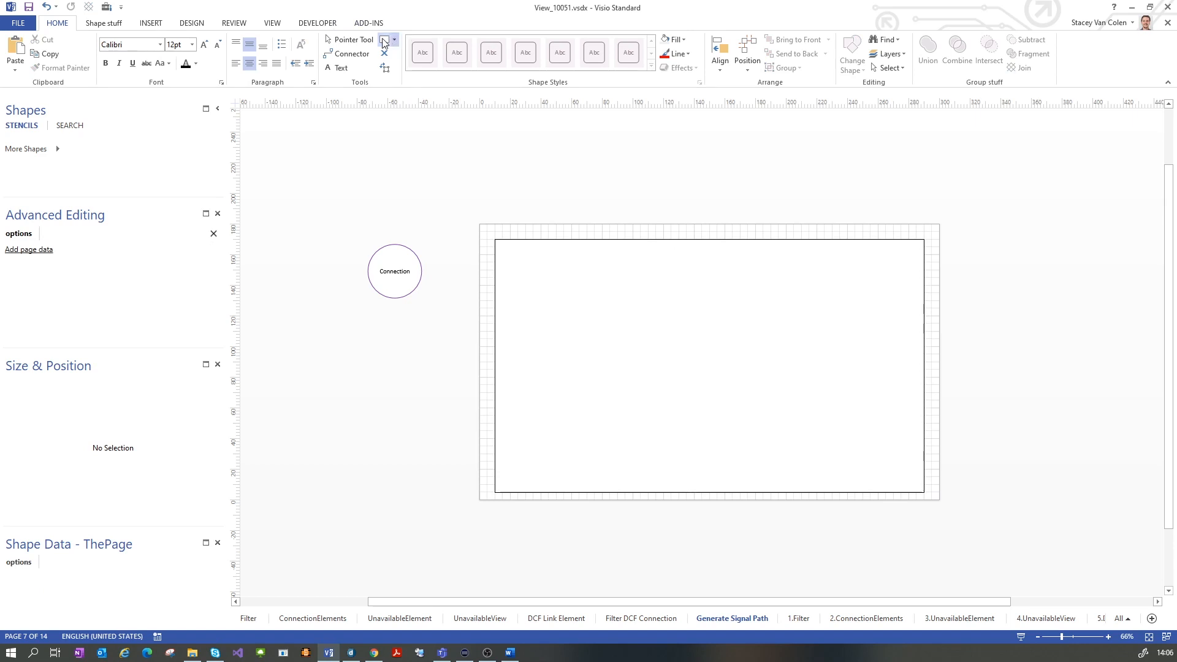
# Open the SignalPath group for editing and delete the large rectangle inside it
pyautogui.click(348, 39)
pyautogui.rightClick(570, 312)
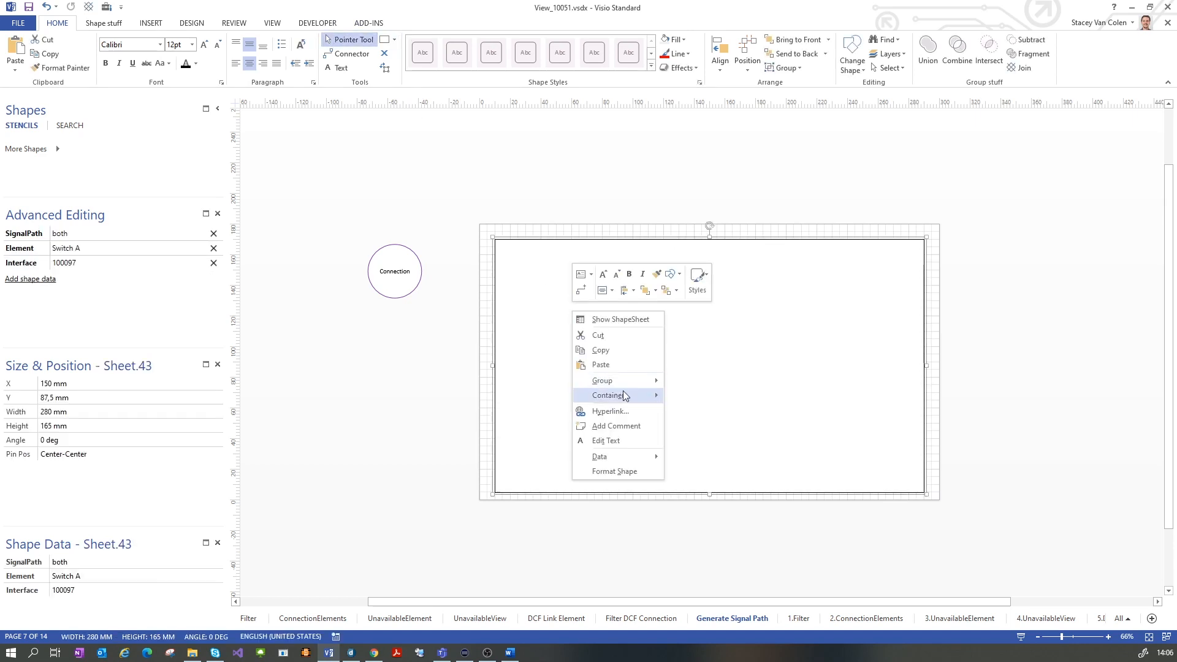
pyautogui.moveTo(621, 379)
pyautogui.click(713, 411)
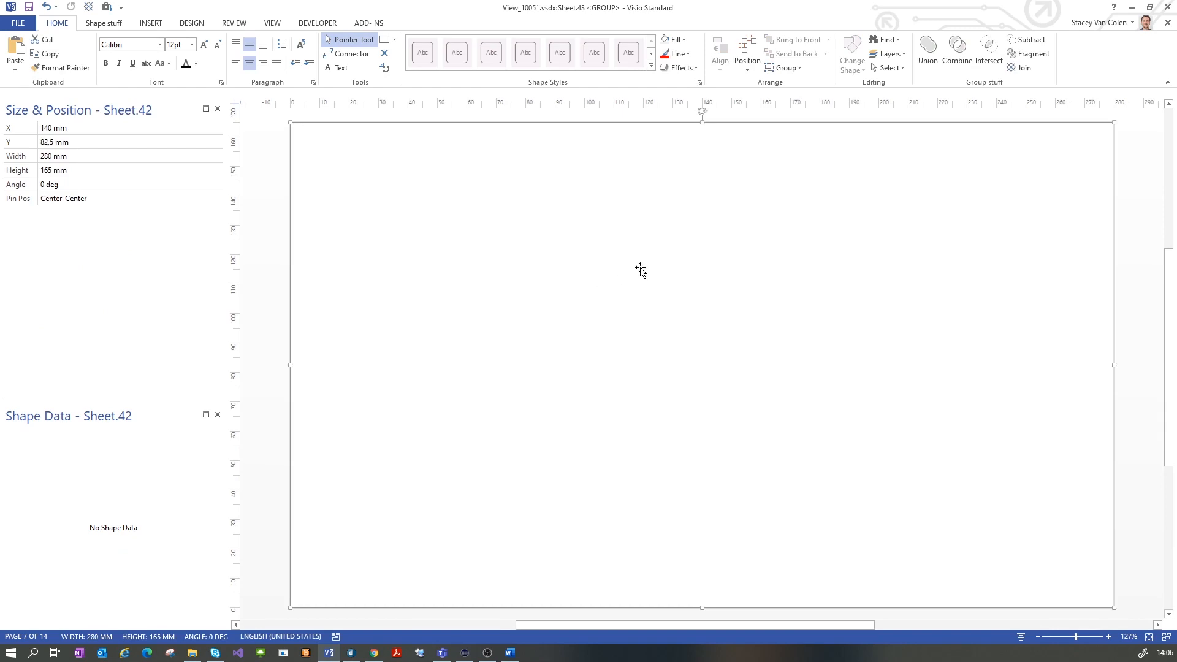
pyautogui.click(385, 40)
pyautogui.press('Escape')
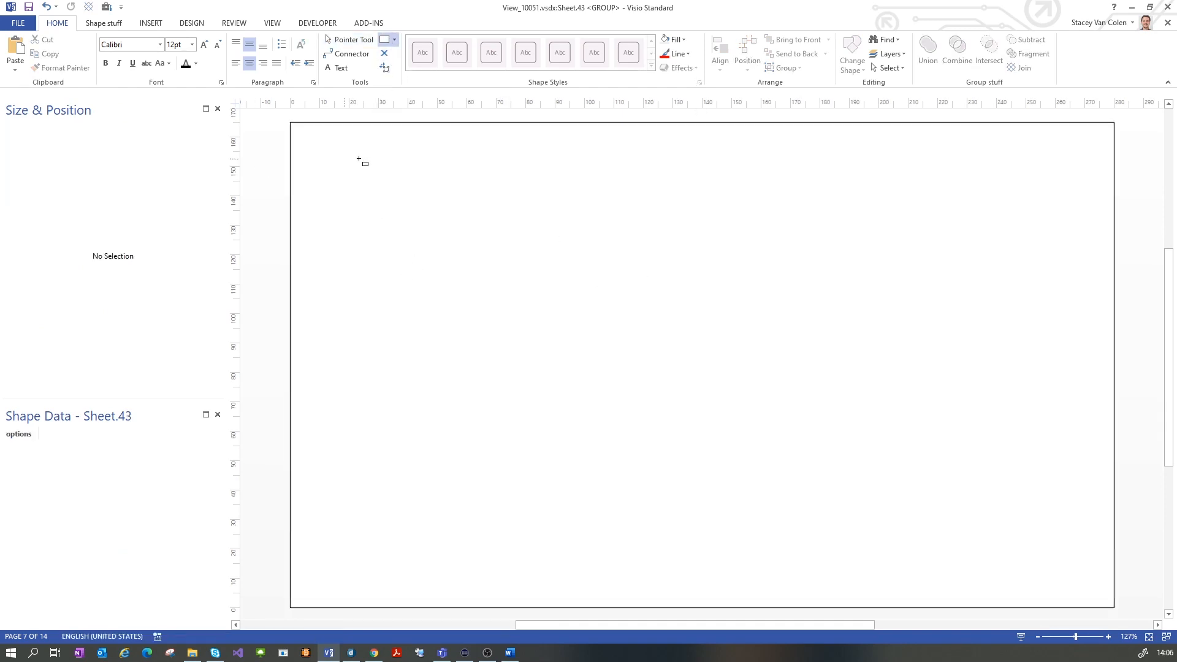
pyautogui.click(359, 159)
pyautogui.press('Delete')
# Draw a rectangle about 75 mm by 25 mm in the upper-left area of the opened group
pyautogui.click(384, 41)
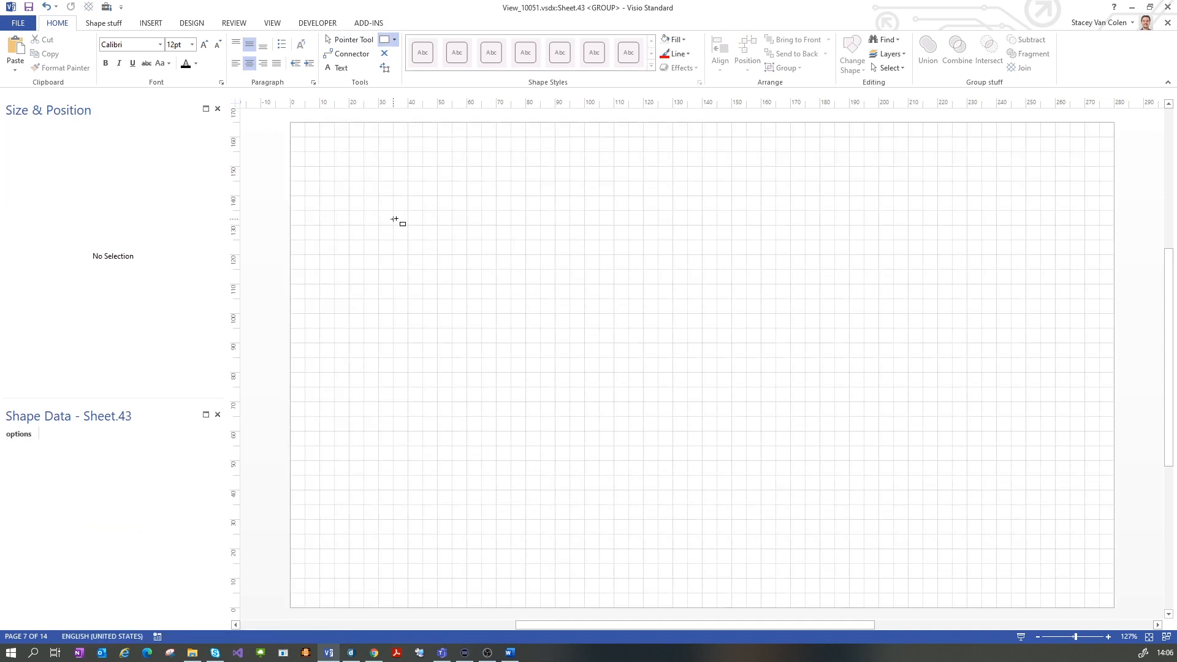
pyautogui.moveTo(393, 210); pyautogui.dragTo(613, 284)
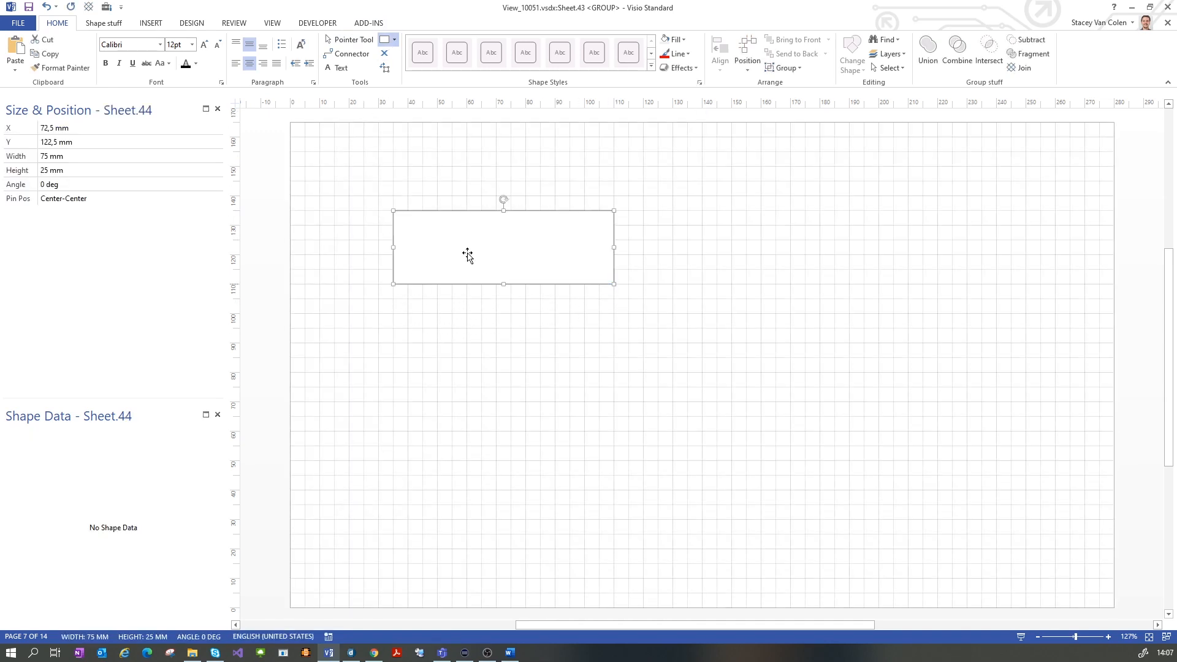
pyautogui.press('Escape')
# Define a shape data property labelled "Info" with value "Name" on the new 75 mm wide rectangle
pyautogui.click(472, 248)
pyautogui.rightClick(127, 559)
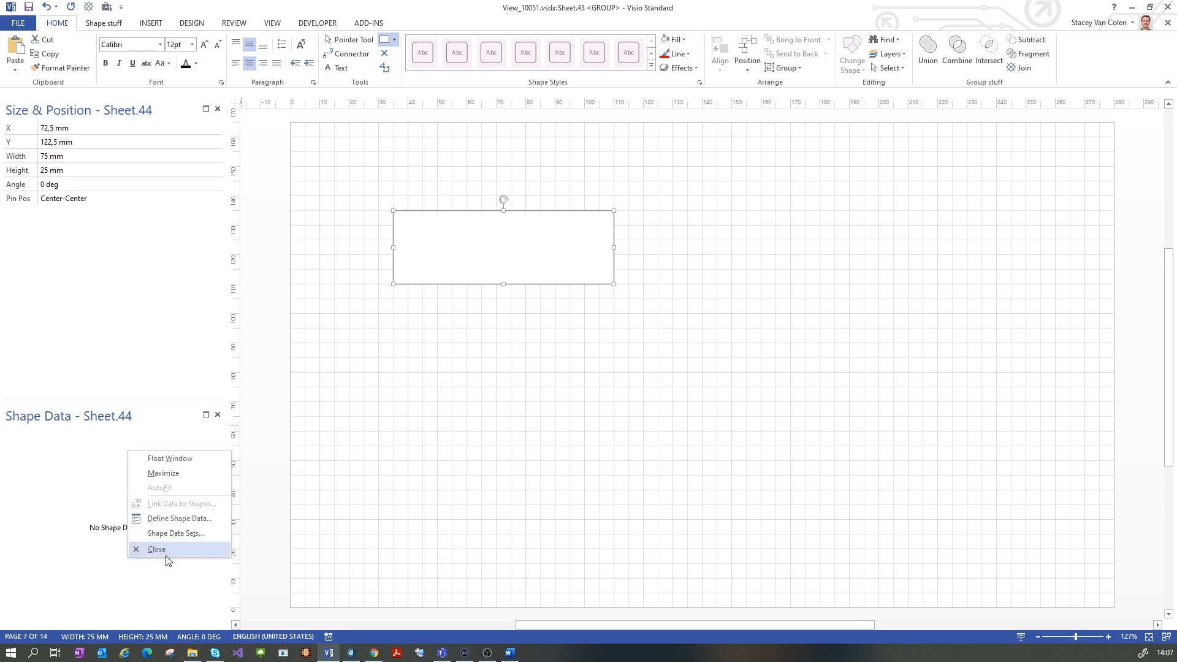
pyautogui.click(168, 522)
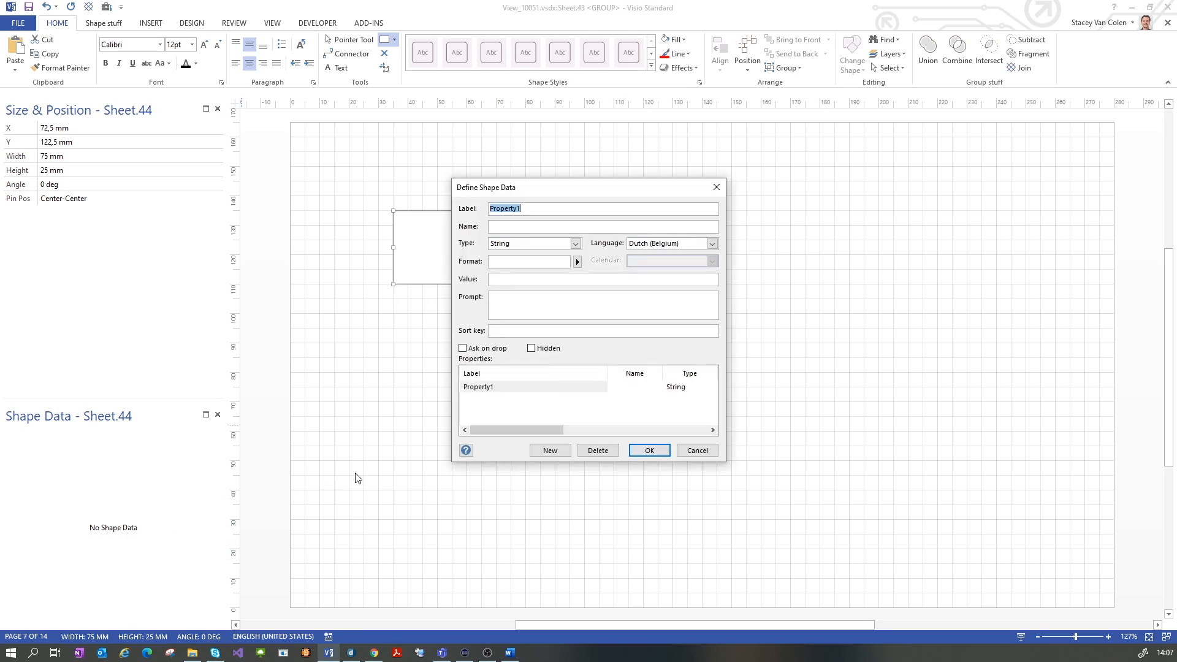
pyautogui.write('Info')
pyautogui.press('Tab')
pyautogui.press('Tab')
pyautogui.press('Tab')
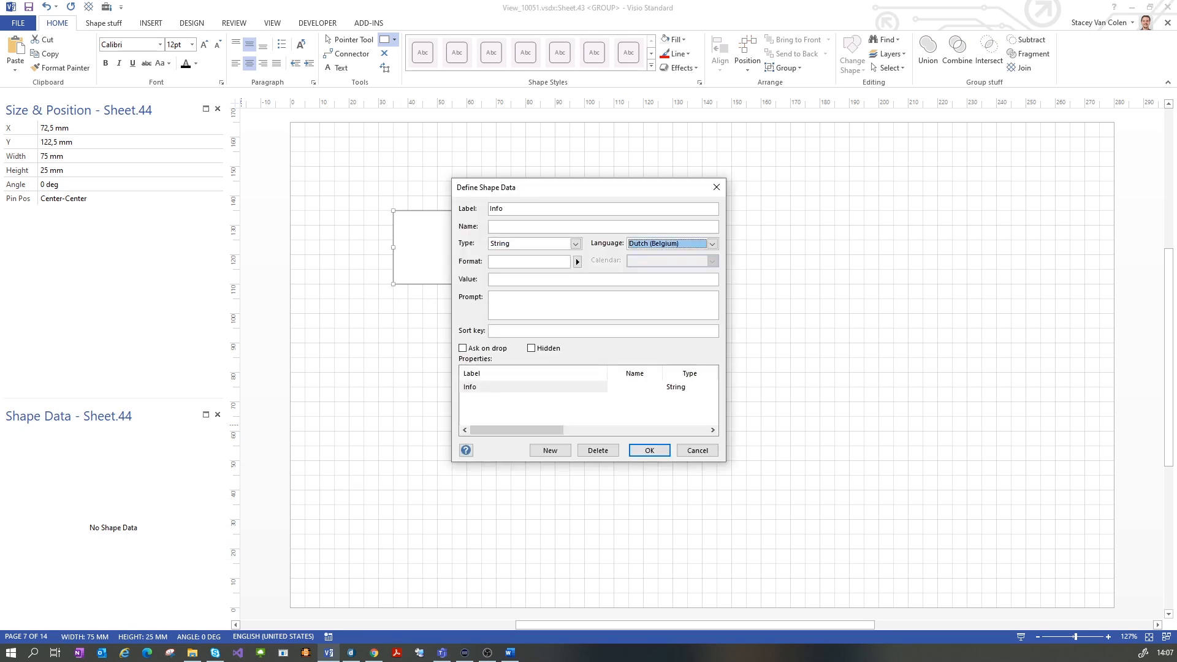
pyautogui.press('Tab')
pyautogui.press('Tab')
pyautogui.press('Tab')
pyautogui.write('Name')
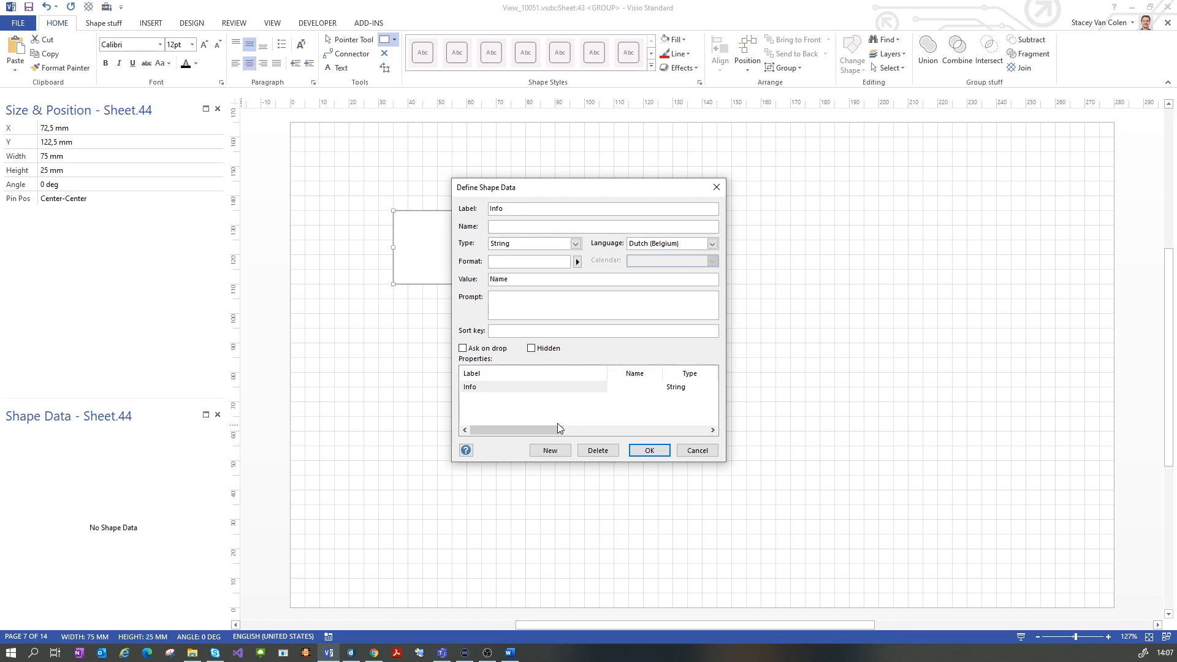
pyautogui.click(649, 450)
# Enter "*" as the text of the rectangle carrying the Info property
pyautogui.doubleClick(483, 250)
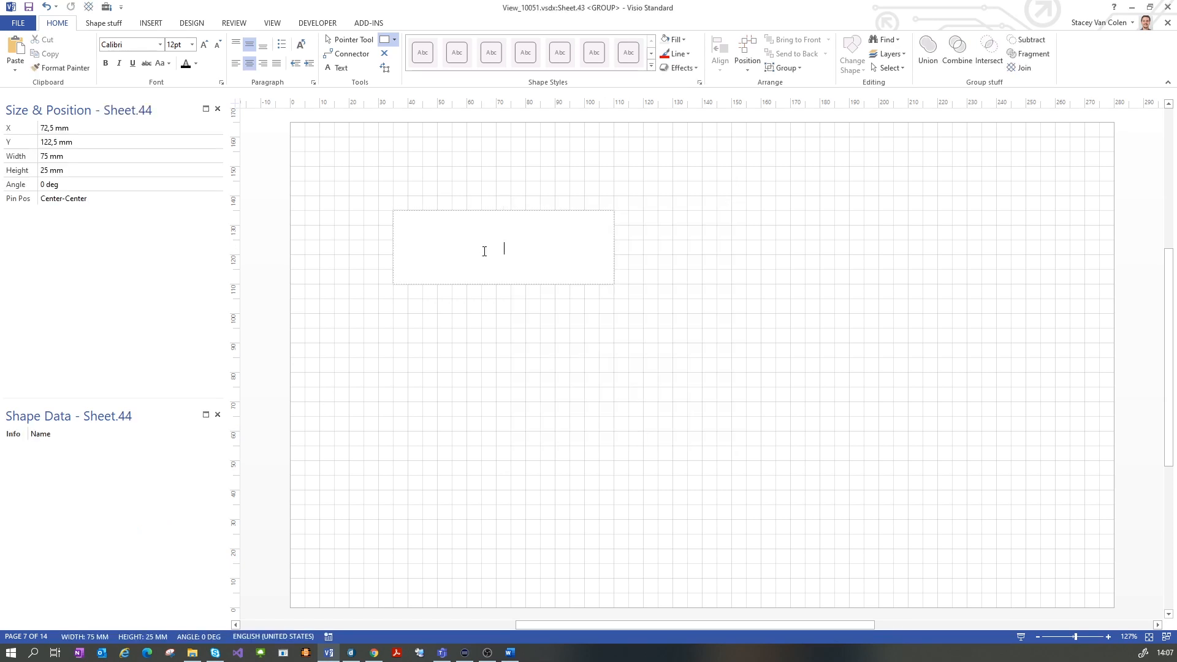
pyautogui.hotkey('alt', 'shift')
pyautogui.write('*')
pyautogui.click(689, 195)
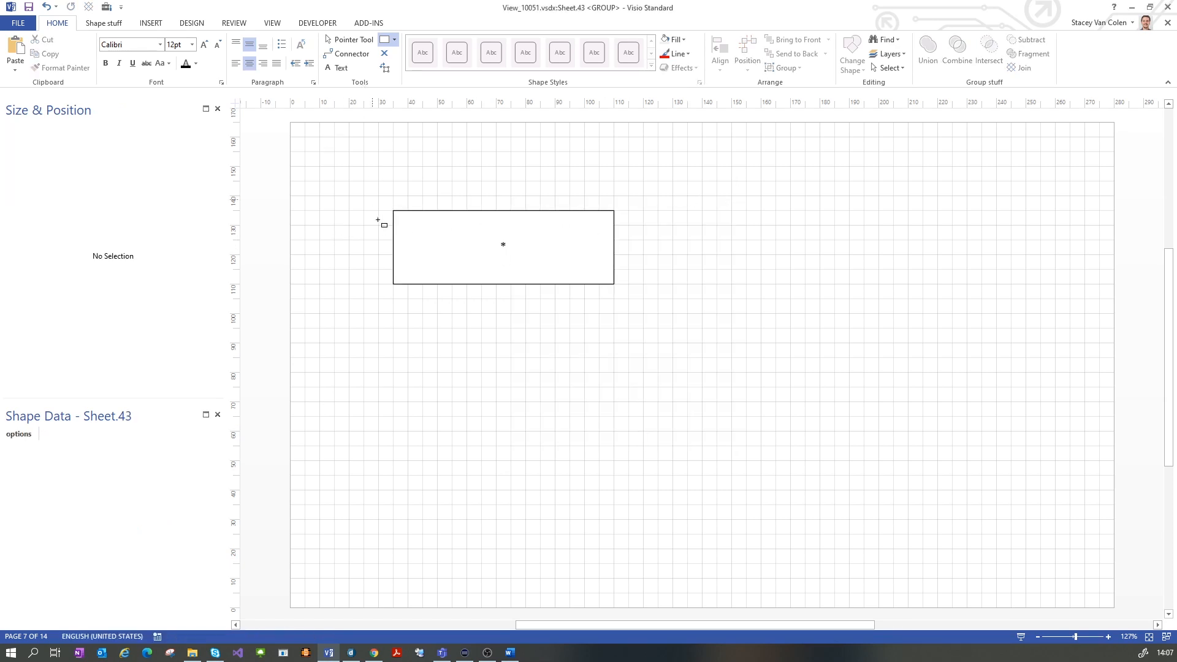
# Draw a rectangle about 15 mm by 6.5 mm inside the switch rectangle's left edge and give it an "Interface" property with an "auto" value
pyautogui.moveTo(394, 236); pyautogui.dragTo(438, 254)
pyautogui.rightClick(56, 548)
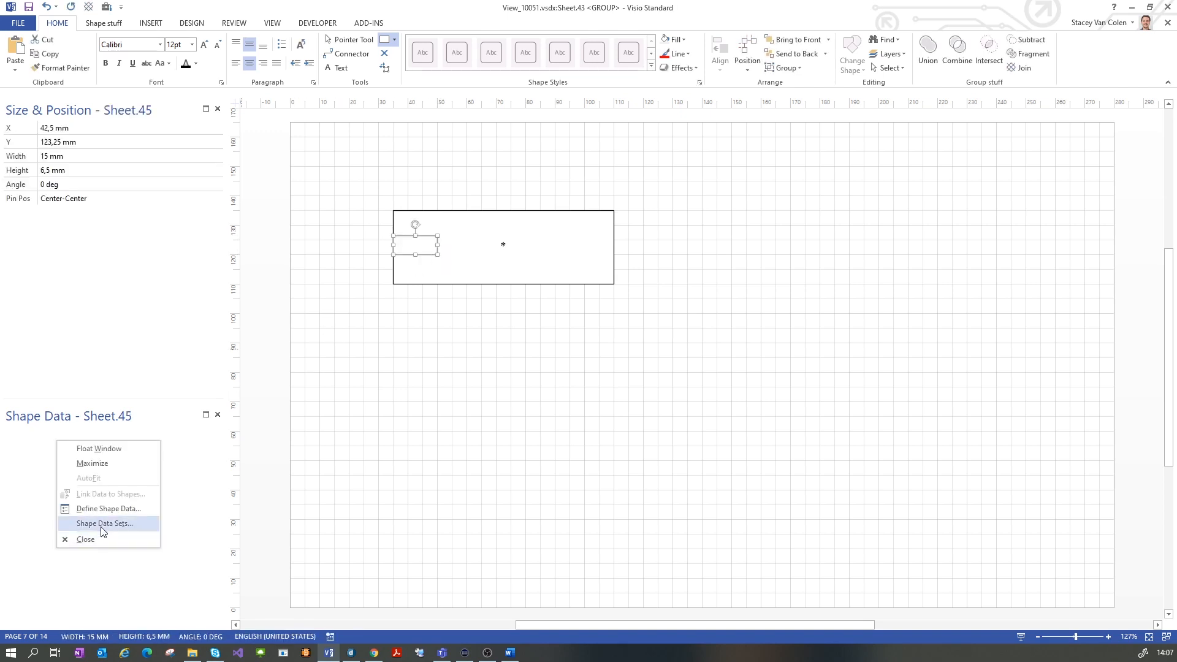
pyautogui.click(106, 513)
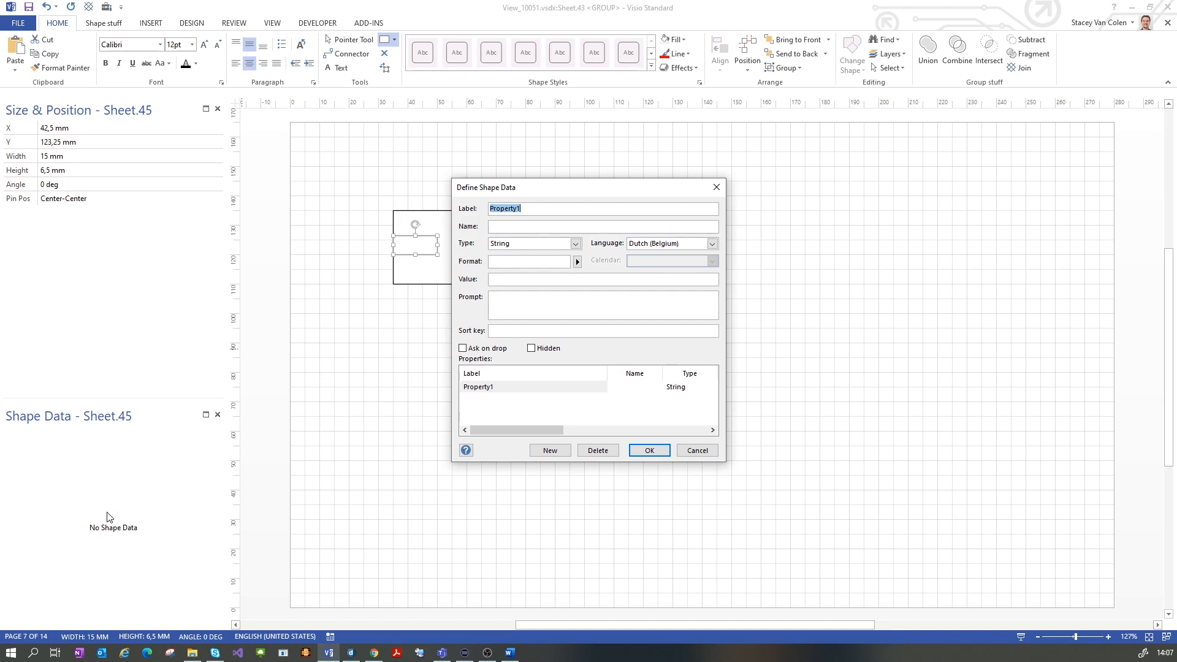
pyautogui.write('Interface')
pyautogui.write('[auto')
pyautogui.click(650, 450)
# Copy the small interface rectangle to the switch rectangle's right edge and group all three shapes
pyautogui.moveTo(427, 252); pyautogui.dragTo(600, 248)
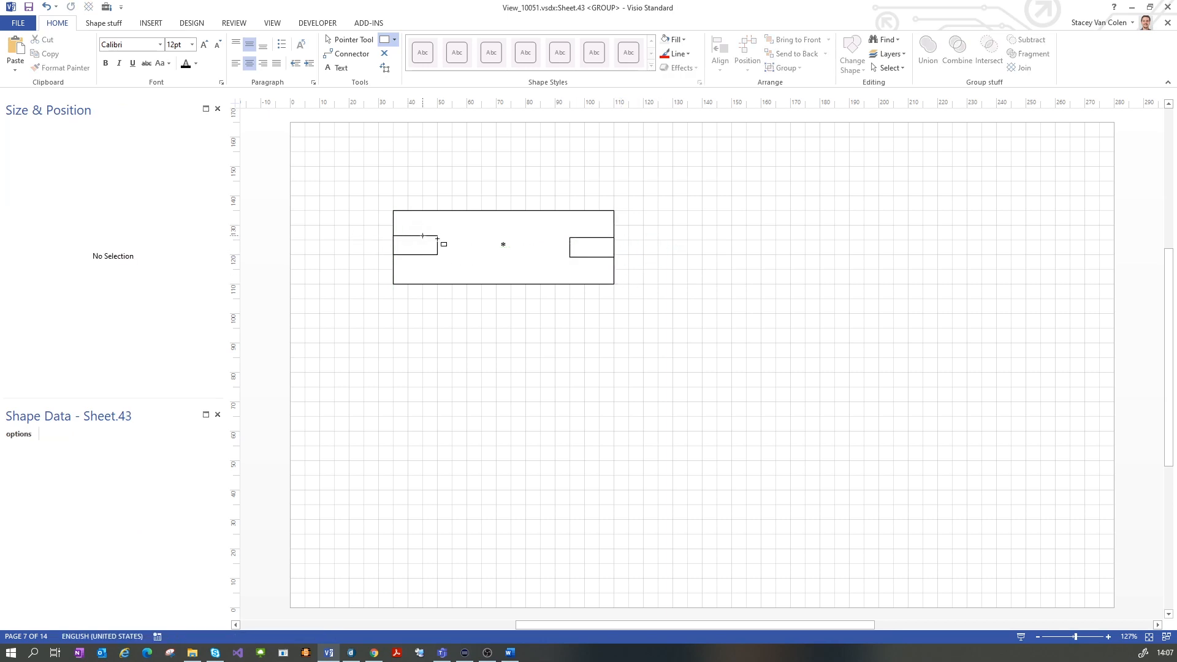
pyautogui.click(350, 39)
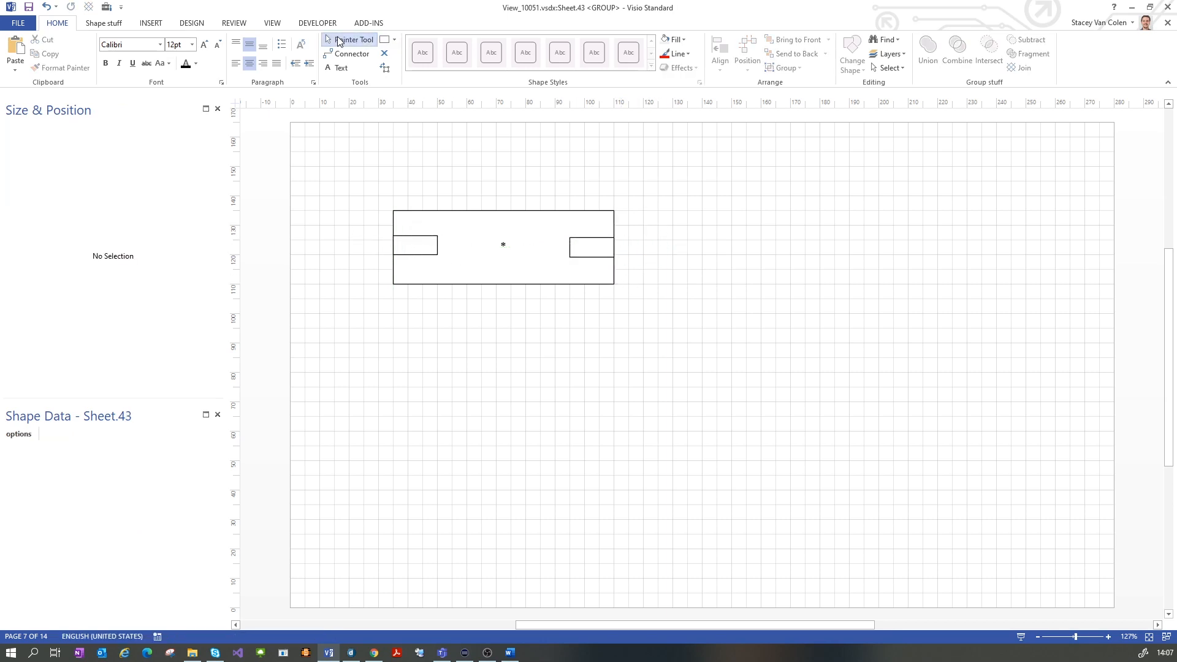
pyautogui.click(409, 283)
pyautogui.moveTo(353, 299); pyautogui.dragTo(663, 176)
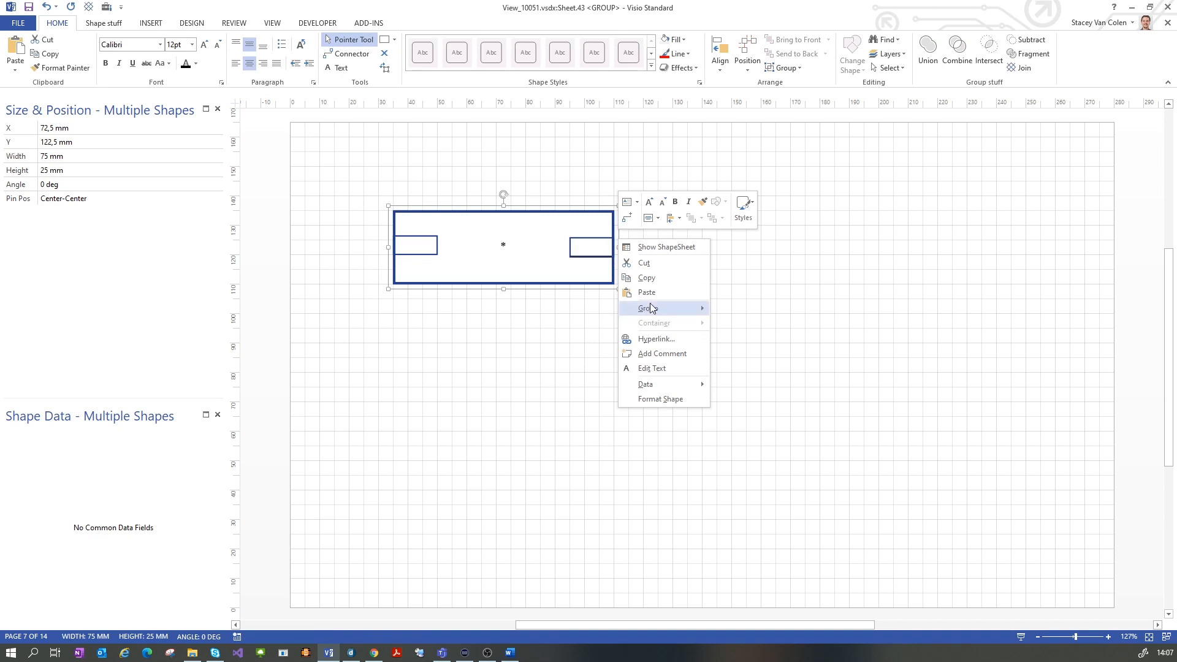
pyautogui.moveTo(668, 307)
pyautogui.click(751, 308)
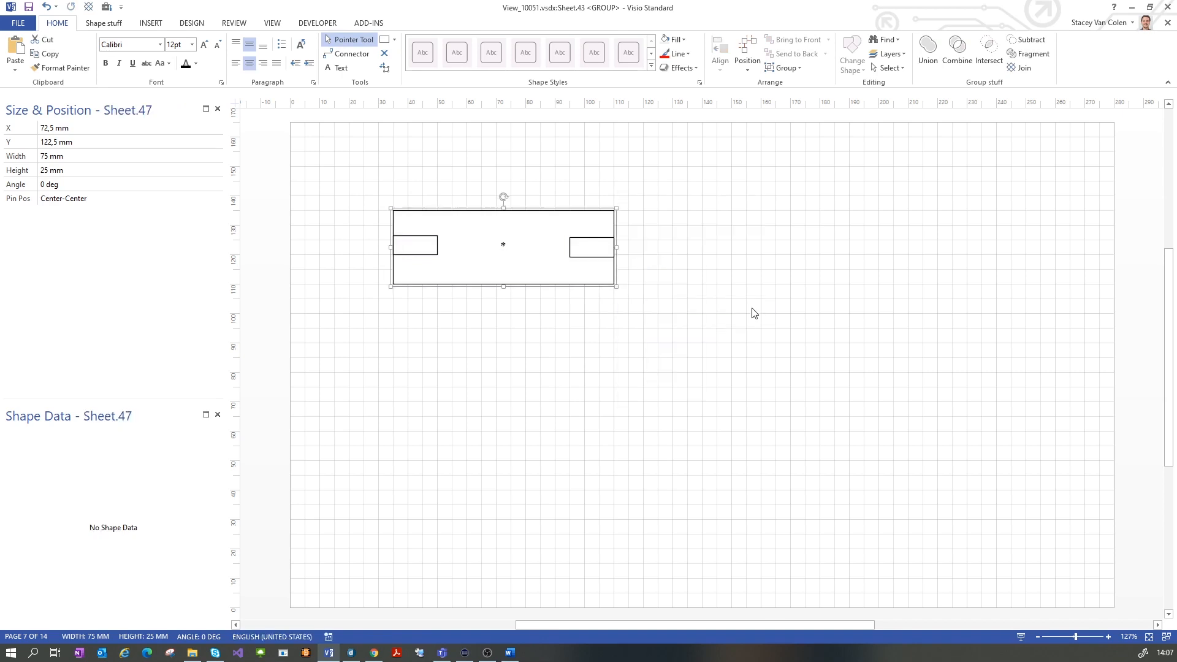
# Define the properties "Element" with value "*" and "Protocol" with value "Default" on the new switch group
pyautogui.rightClick(55, 495)
pyautogui.click(114, 560)
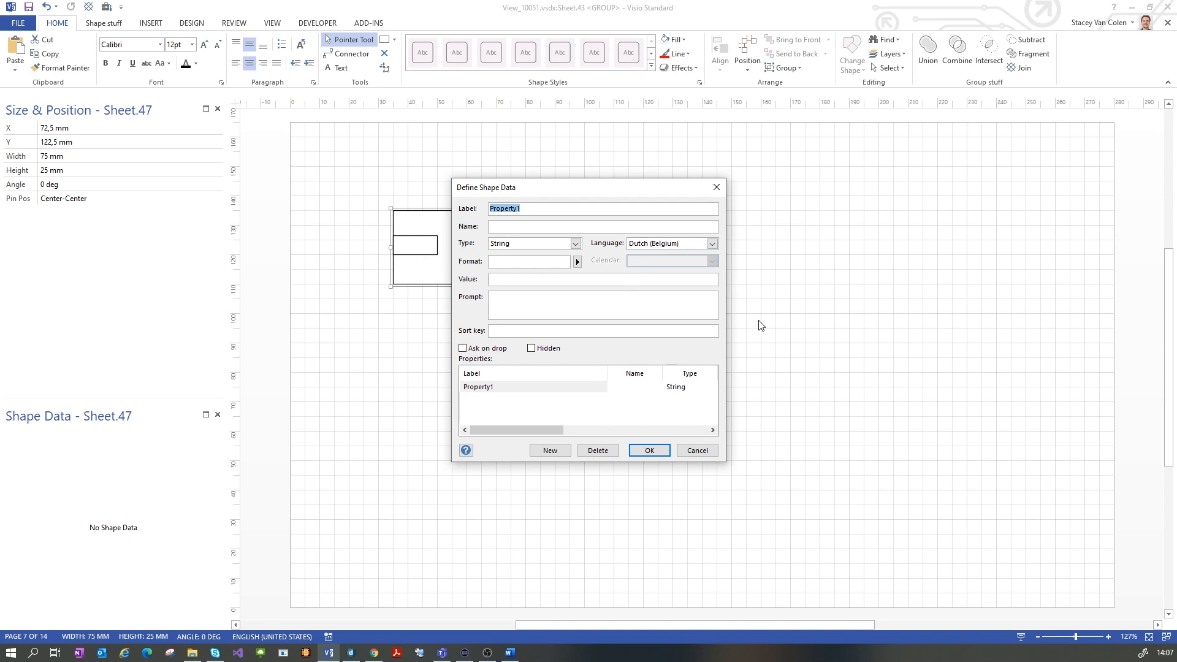
pyautogui.write('Element')
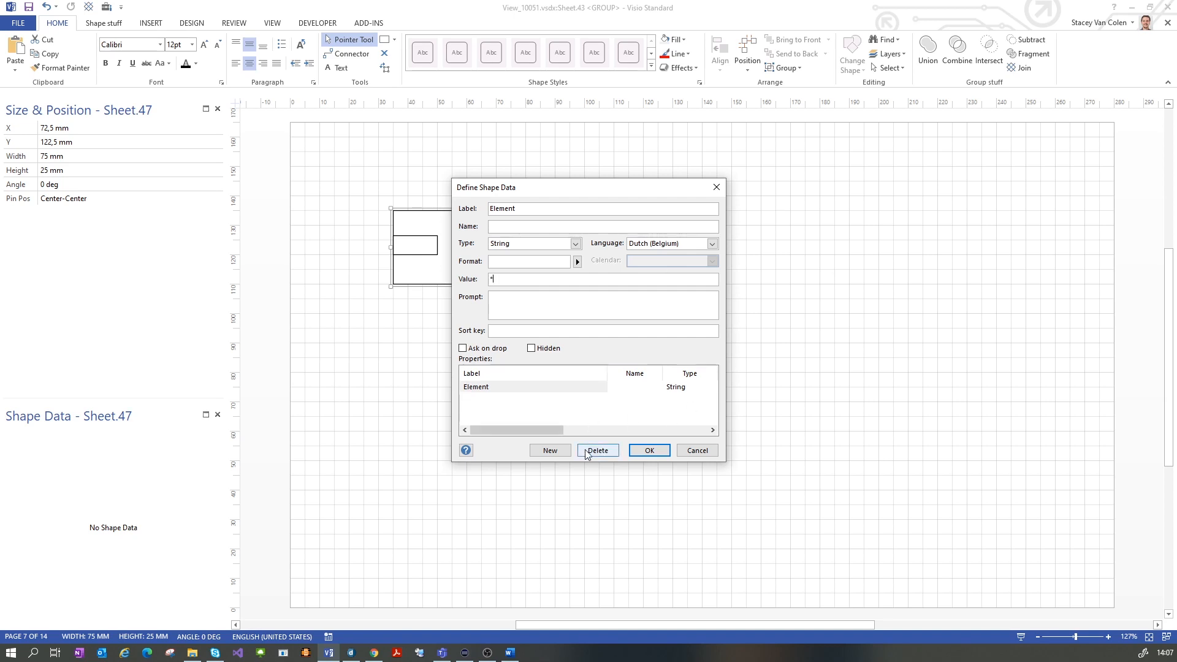
pyautogui.click(551, 451)
pyautogui.write('Protocol')
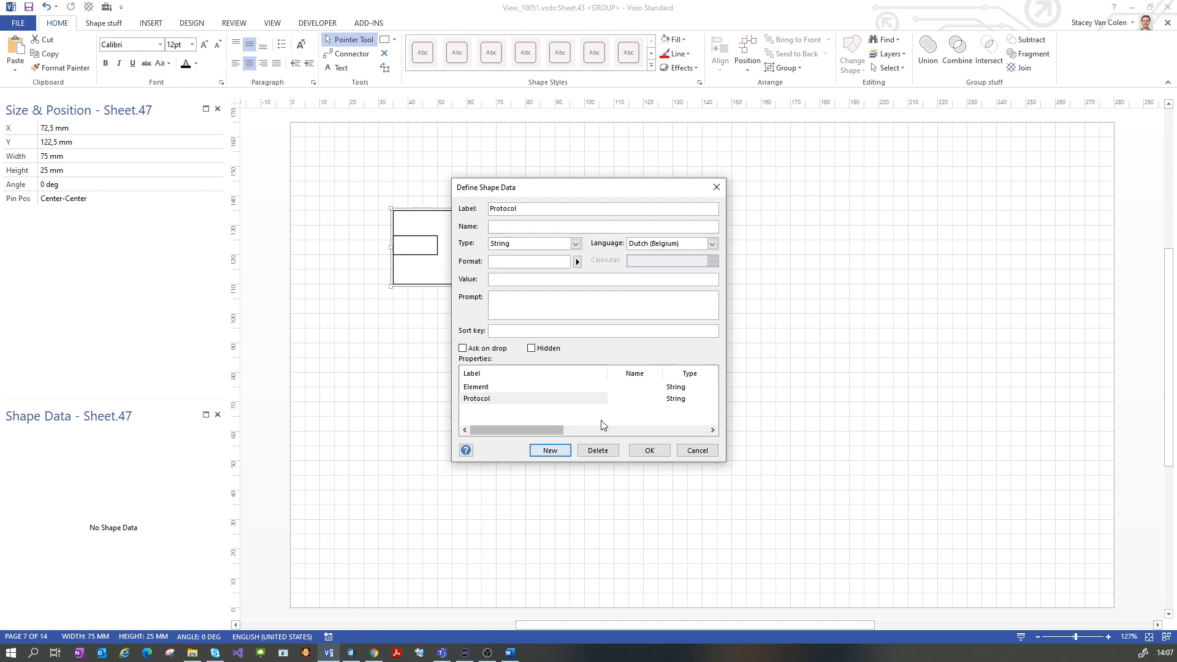
pyautogui.click(632, 280)
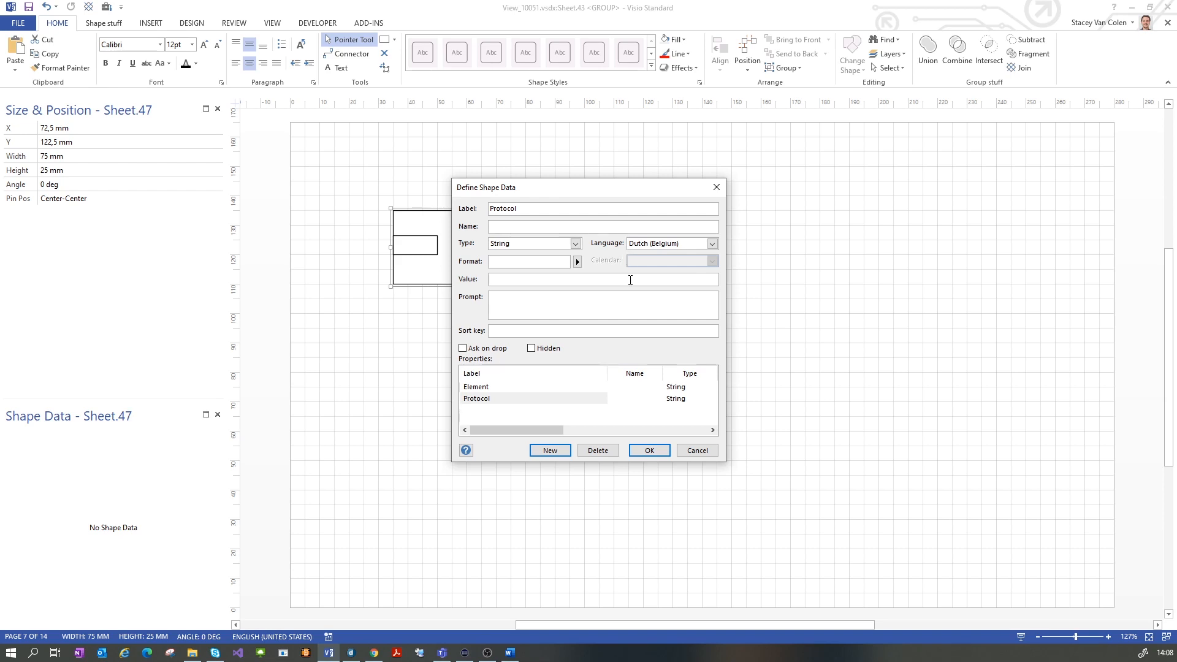
pyautogui.write('Default')
# Add an "Options" property with value "NoDuplicate" to the switch group and apply the shape data definition
pyautogui.click(563, 450)
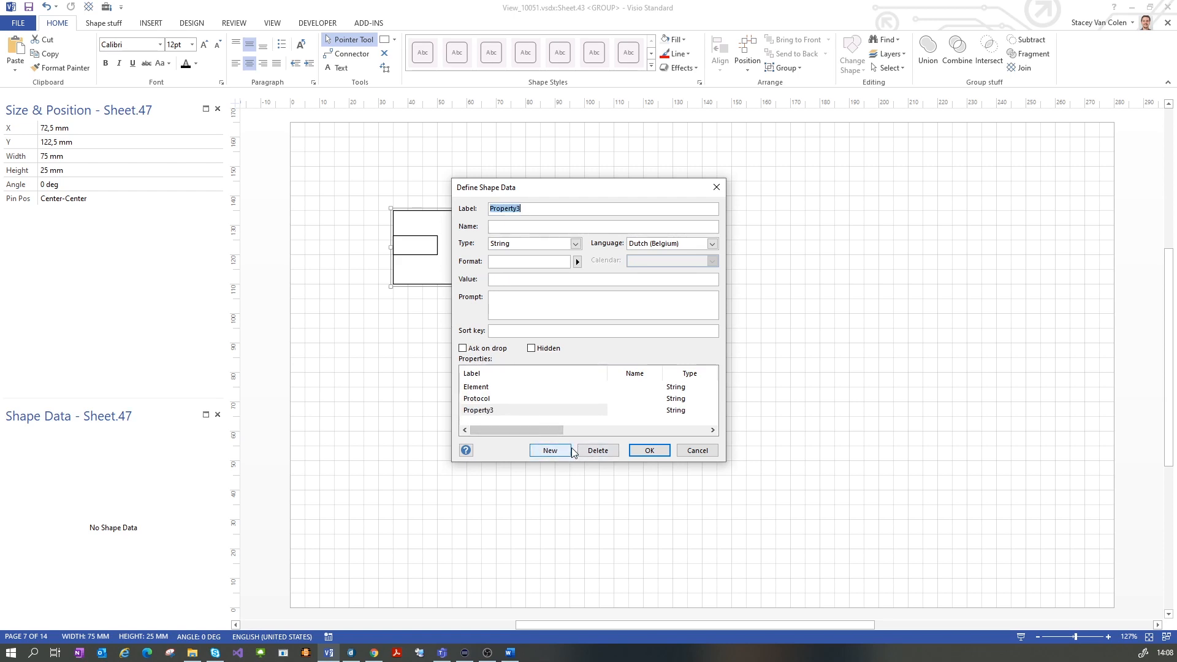
pyautogui.write('Options')
pyautogui.click(601, 281)
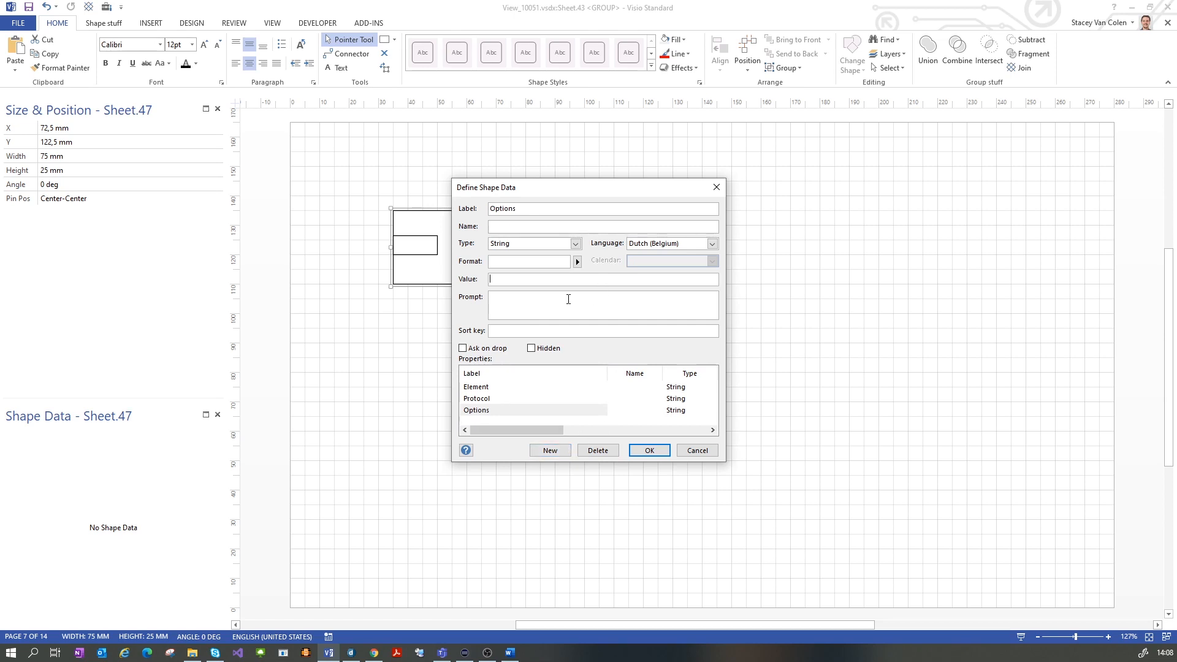
pyautogui.write('NoDuplicate')
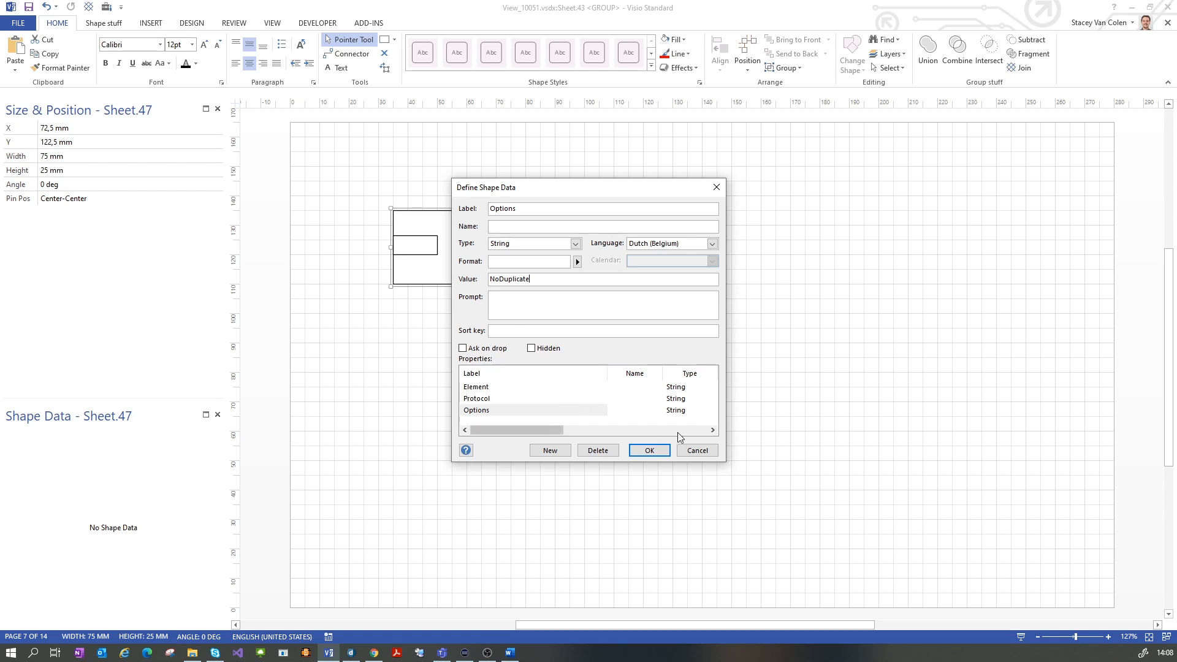
pyautogui.click(650, 451)
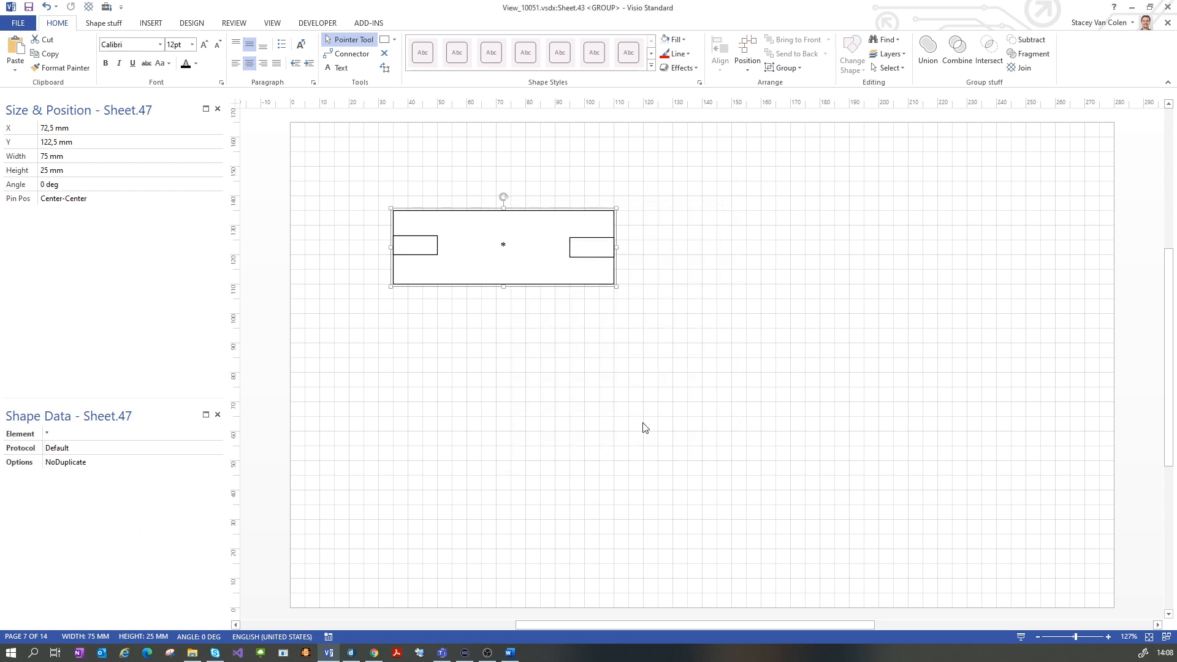
pyautogui.click(638, 369)
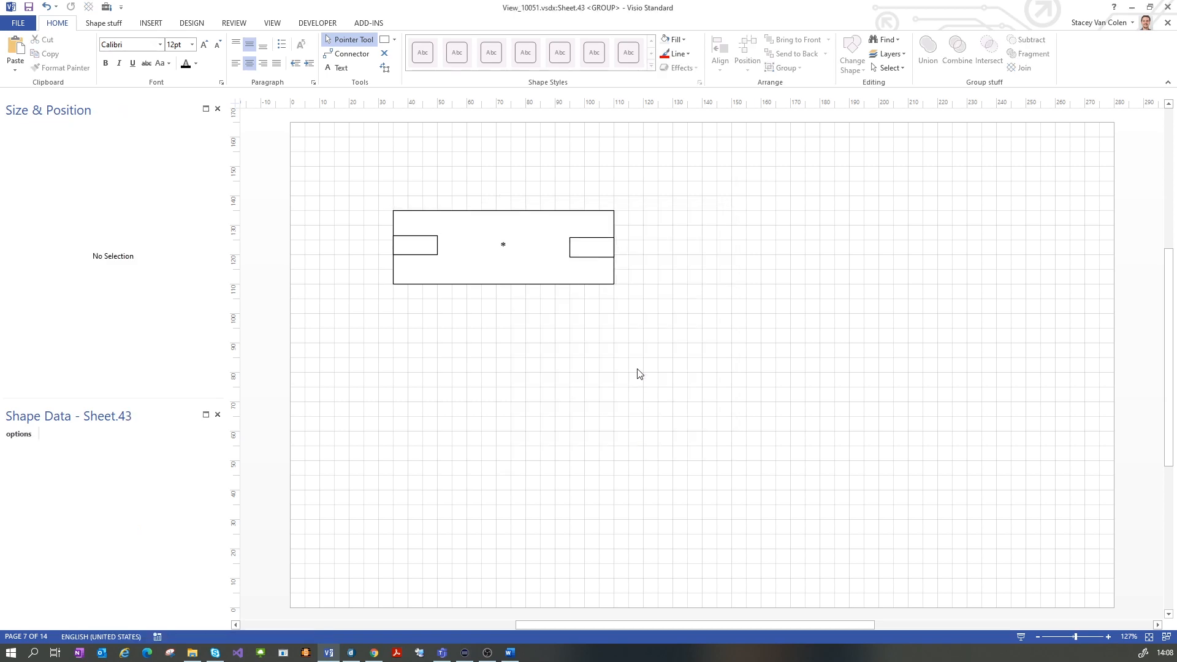
# Close the group editing window and move the switch group closer to the container's upper-left corner
pyautogui.click(1166, 23)
pyautogui.click(612, 315)
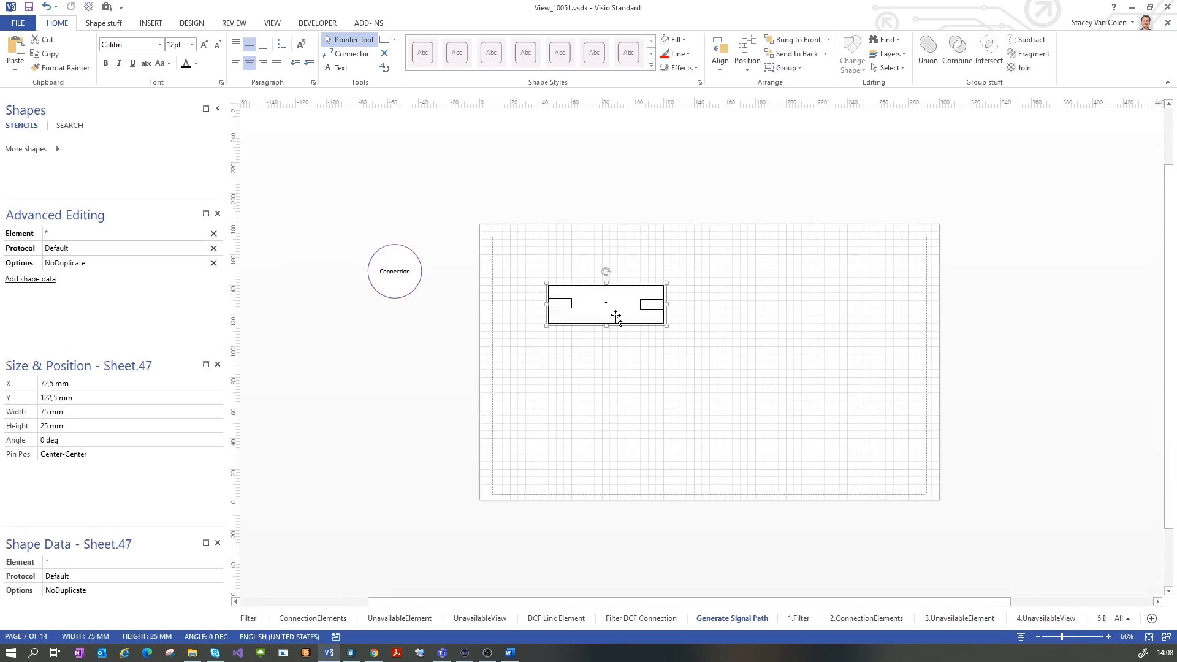
pyautogui.moveTo(613, 315); pyautogui.dragTo(593, 290)
# Review the shape data of the SignalPath container and its switch group, and switch to DataMiner to view the generated signal path
pyautogui.click(507, 270)
pyautogui.click(556, 265)
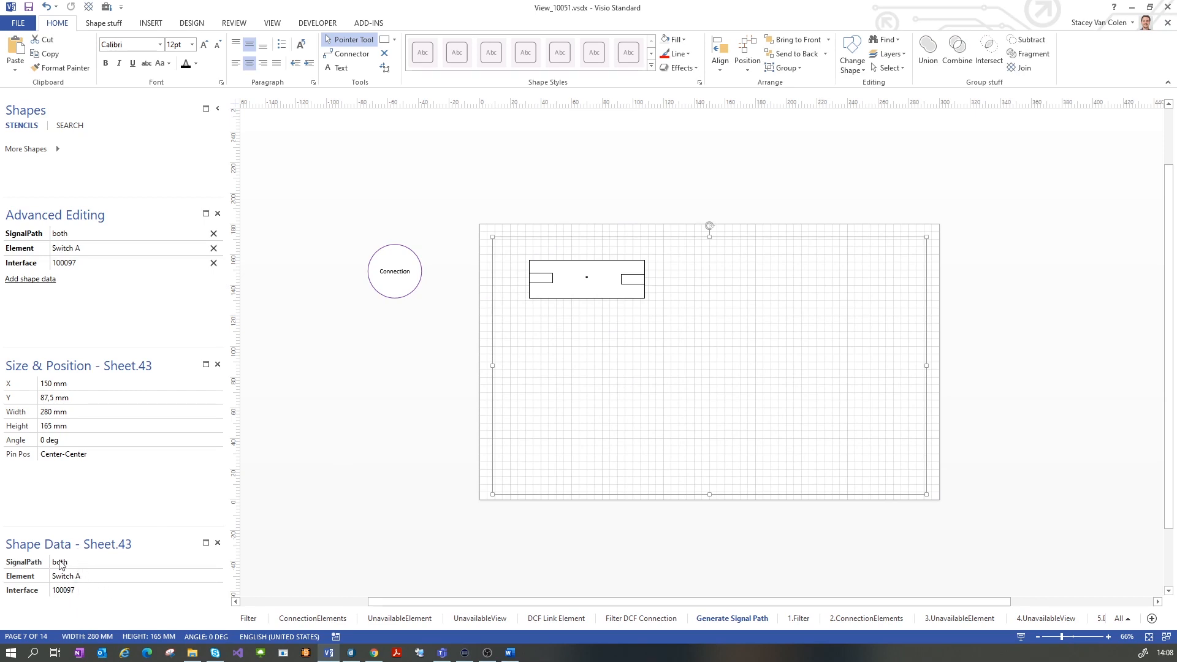
pyautogui.click(579, 277)
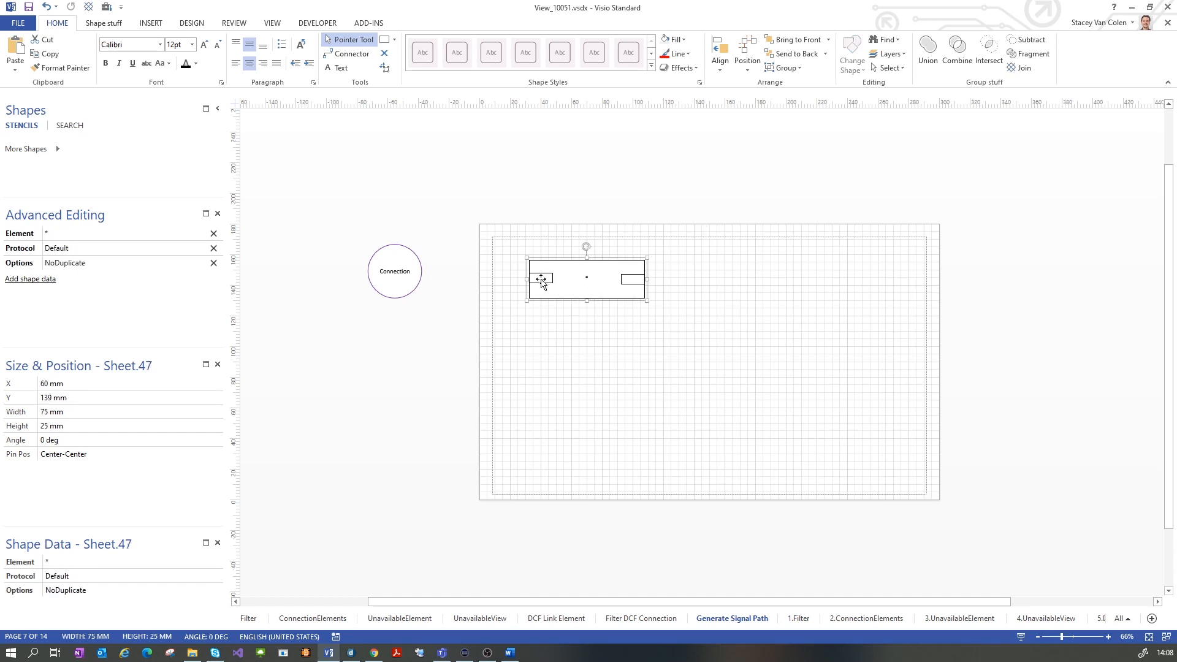
pyautogui.click(394, 355)
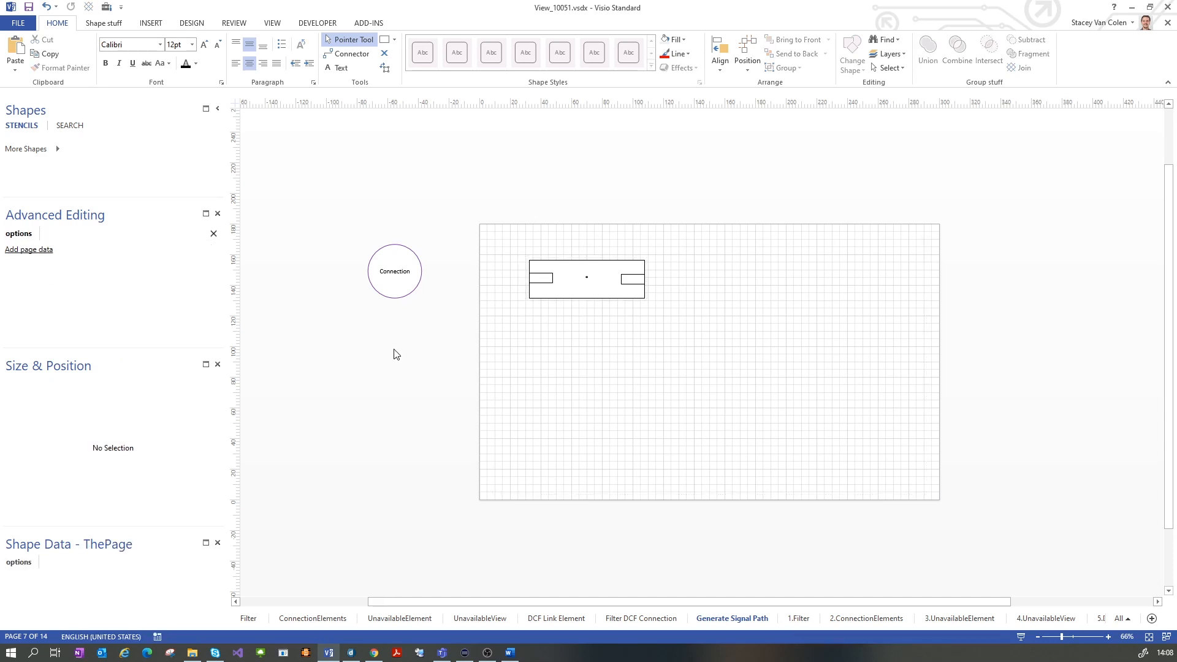
pyautogui.click(345, 653)
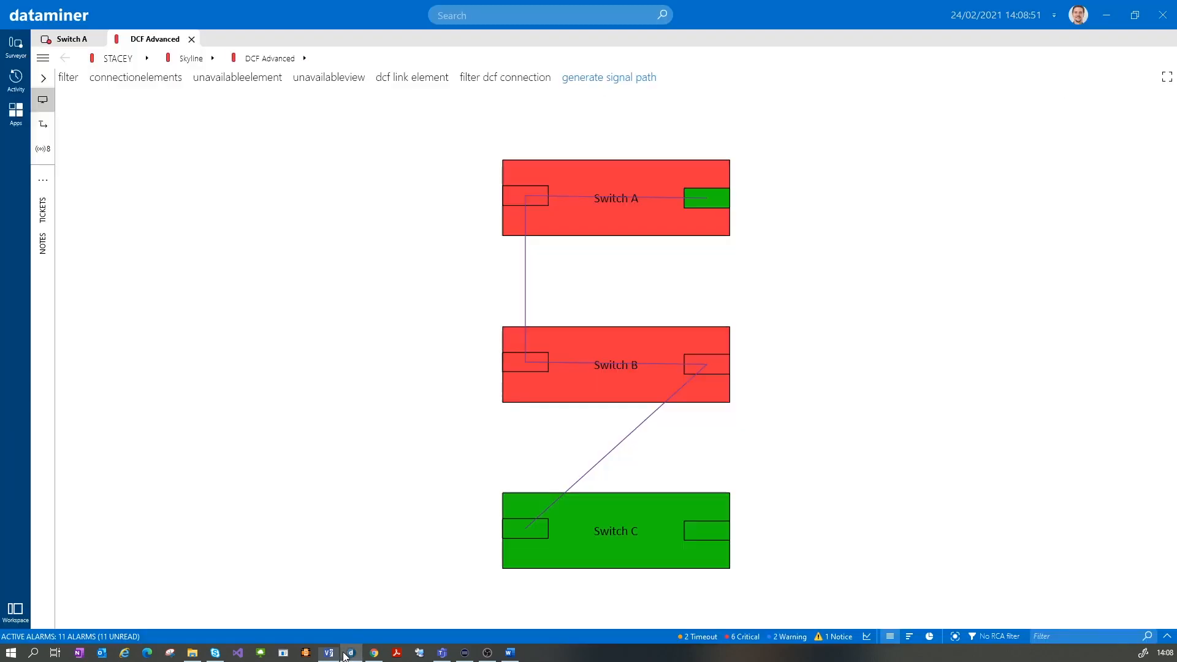